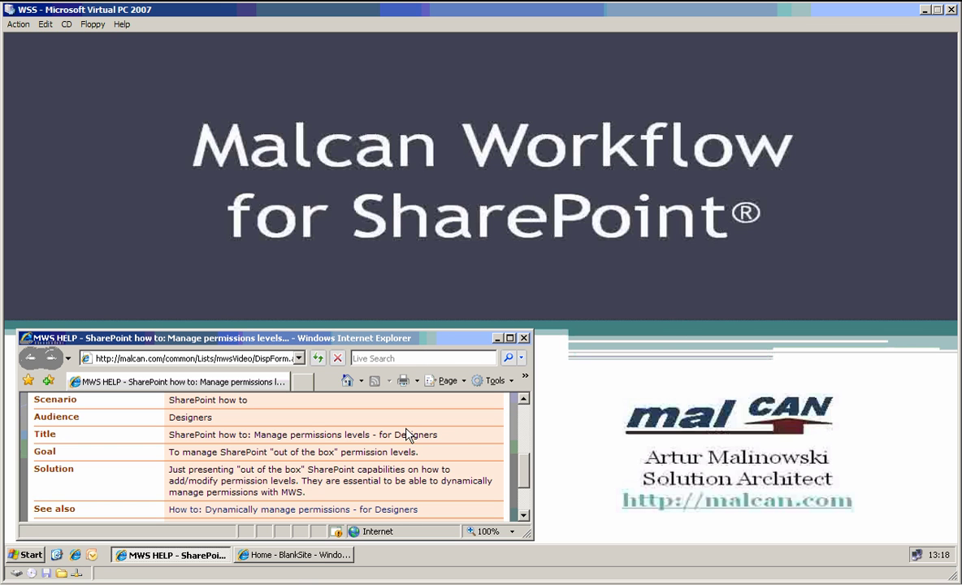
- Bring the BlankSite window forward and open its Advanced permissions page from Site Settings
click(295, 555)
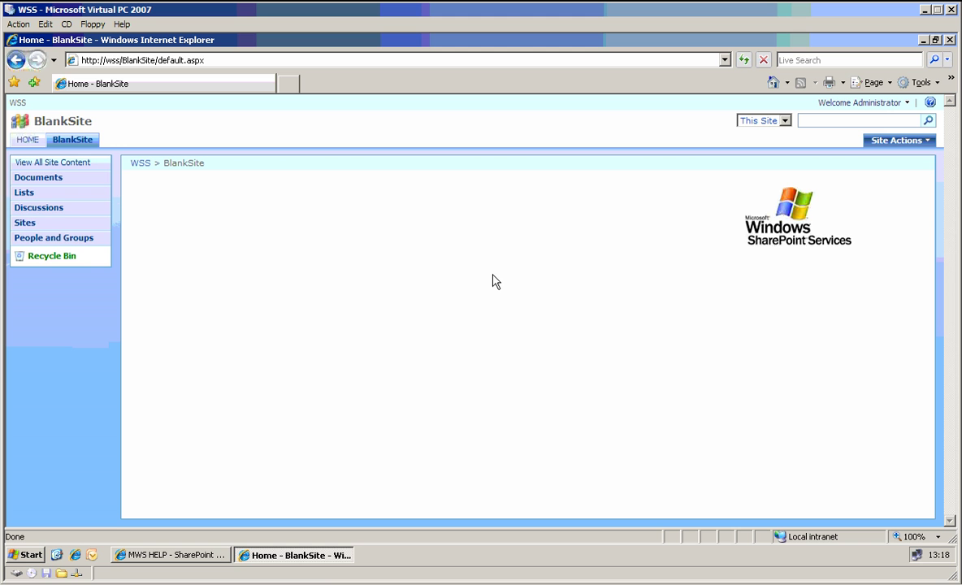
click(900, 146)
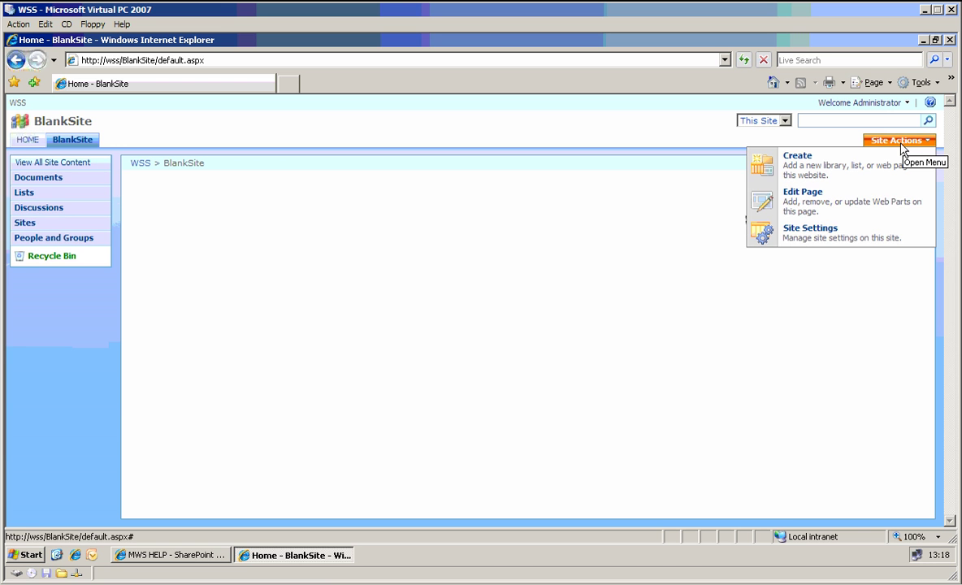
click(849, 237)
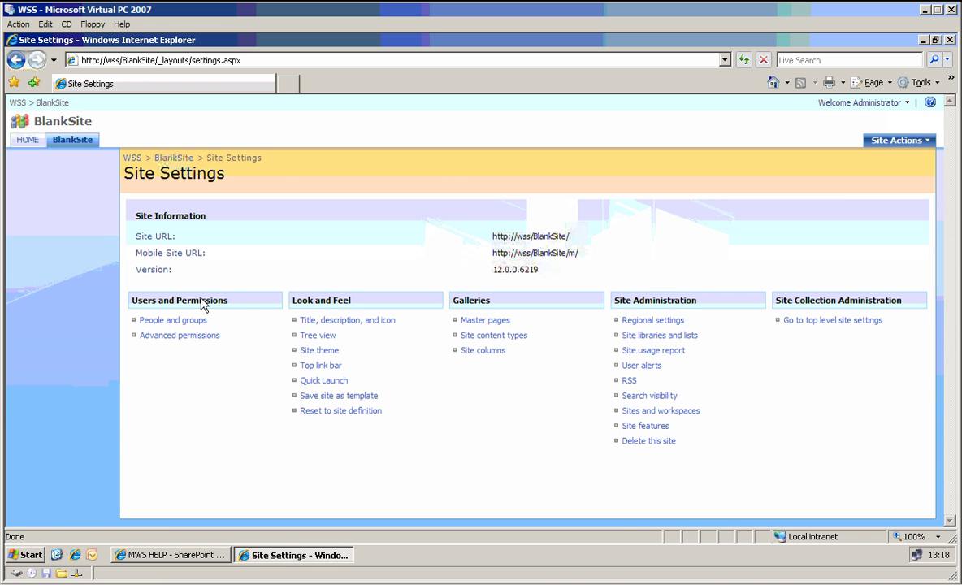
click(180, 335)
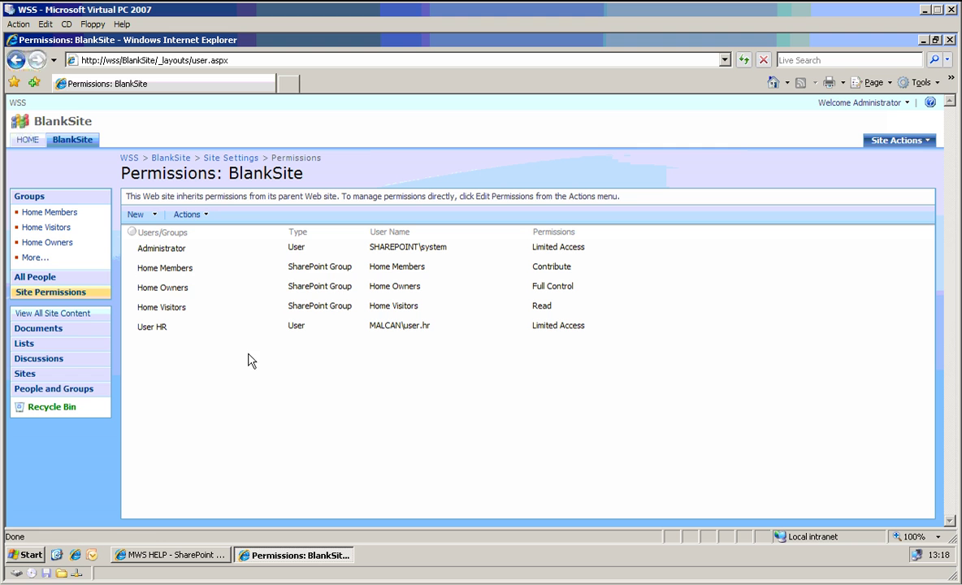
- Use Actions > Manage Permissions of Parent to show the parent site's permissions
click(189, 214)
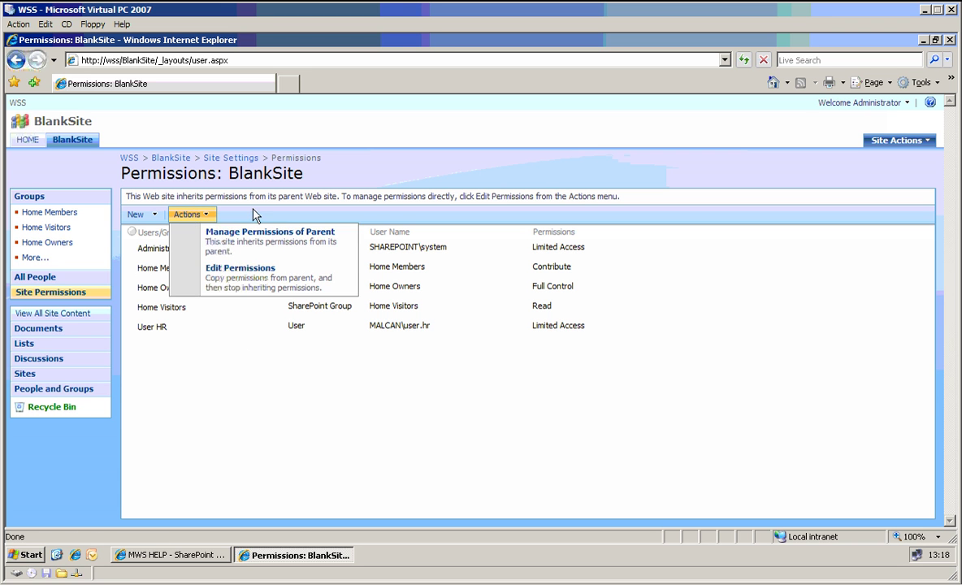
click(220, 355)
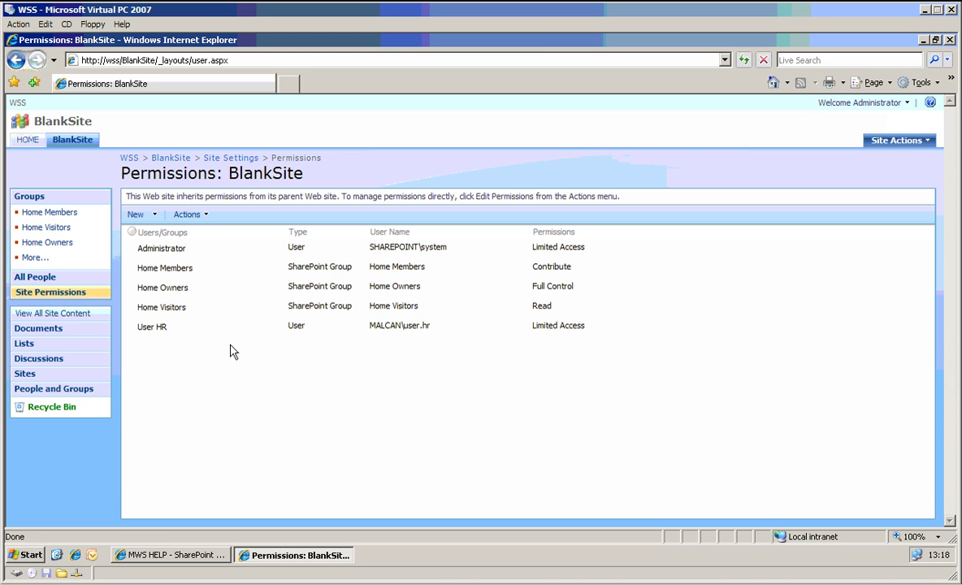
click(187, 216)
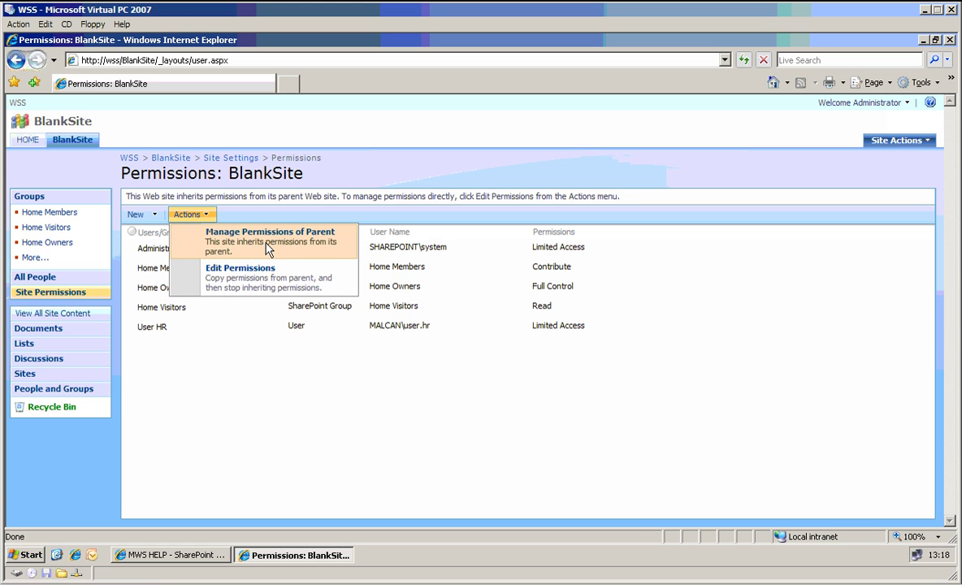
click(268, 249)
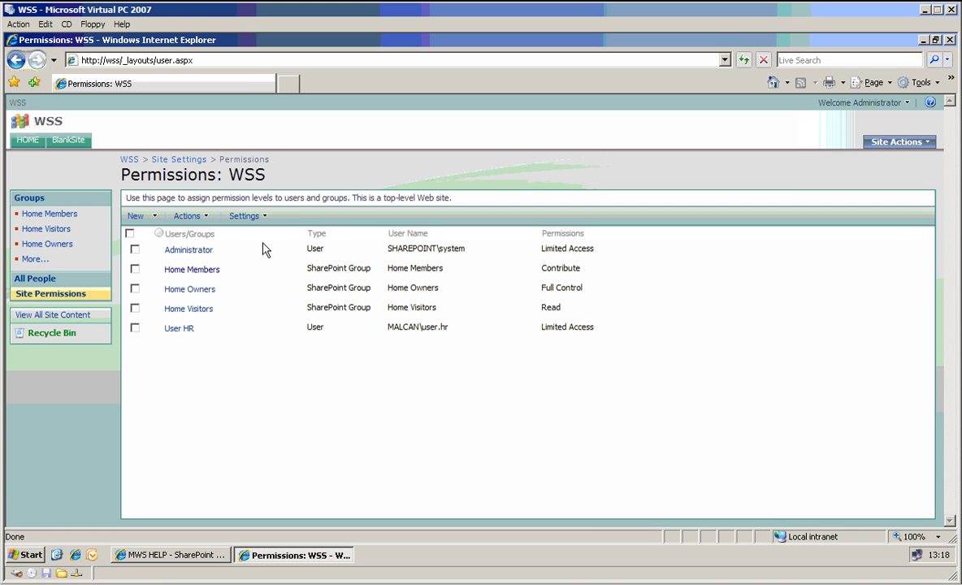
- Open Permission Levels from the parent site's Settings menu
click(248, 216)
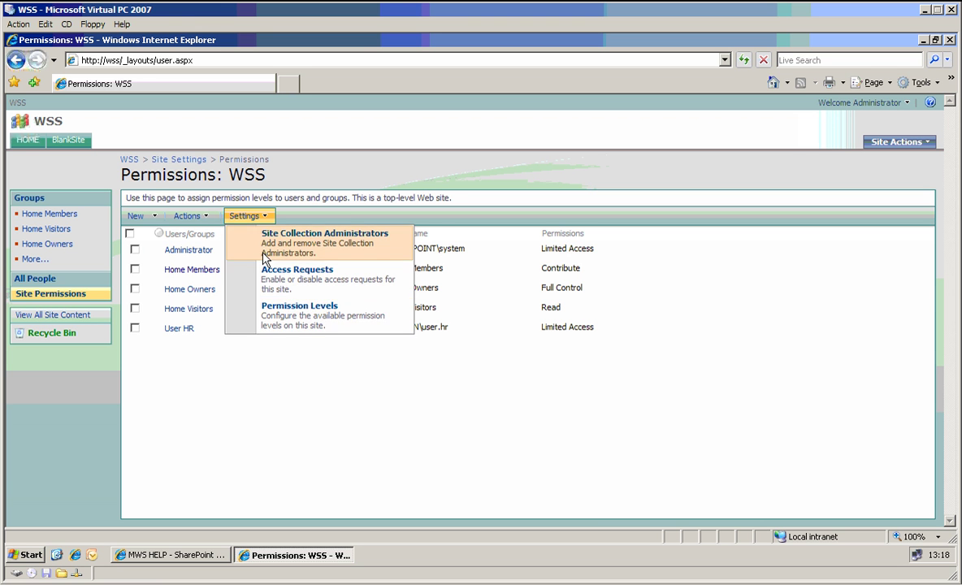
click(286, 323)
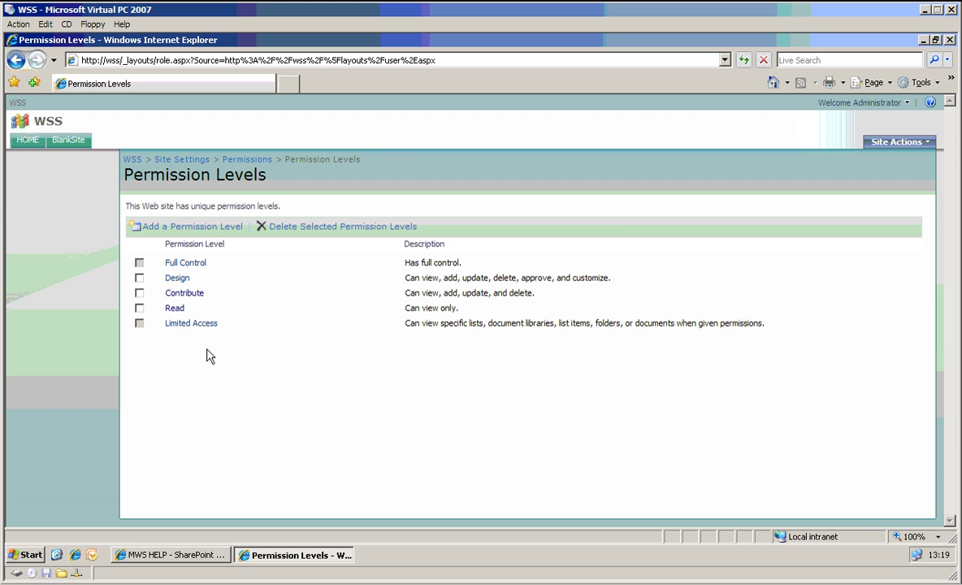
- Name a new permission level ReadAdd with View Items, Add Items, Open Items and View Versions
click(204, 227)
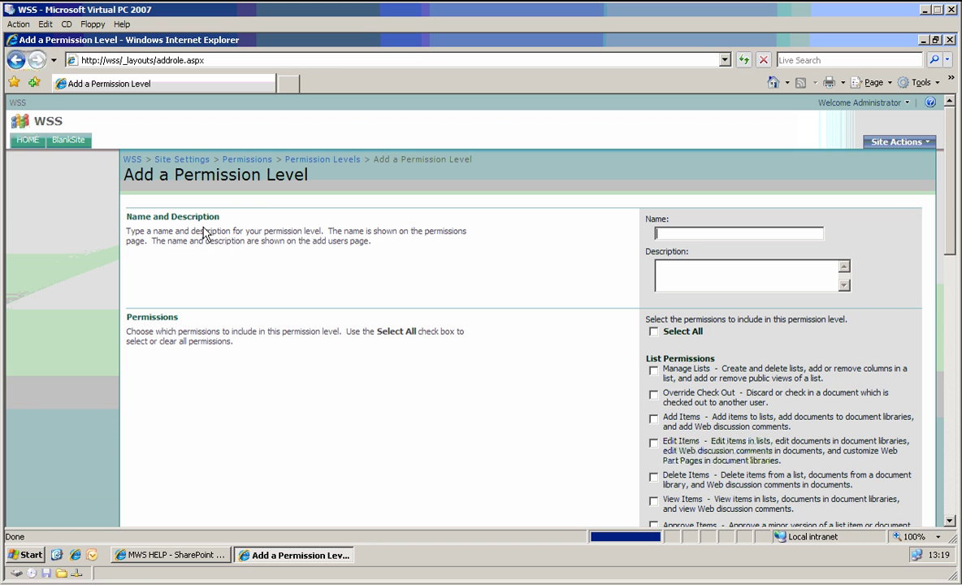
text(R)
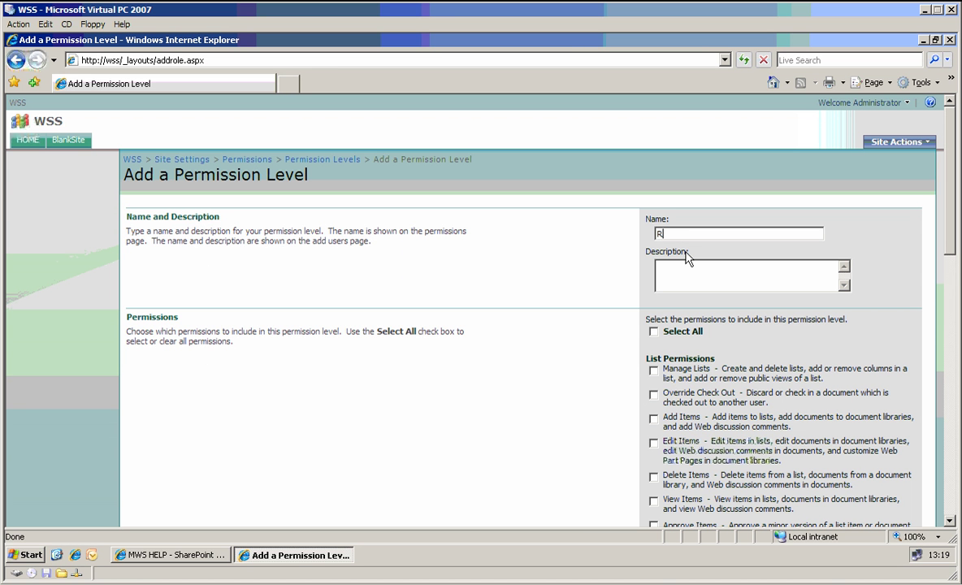
text(eadAdd)
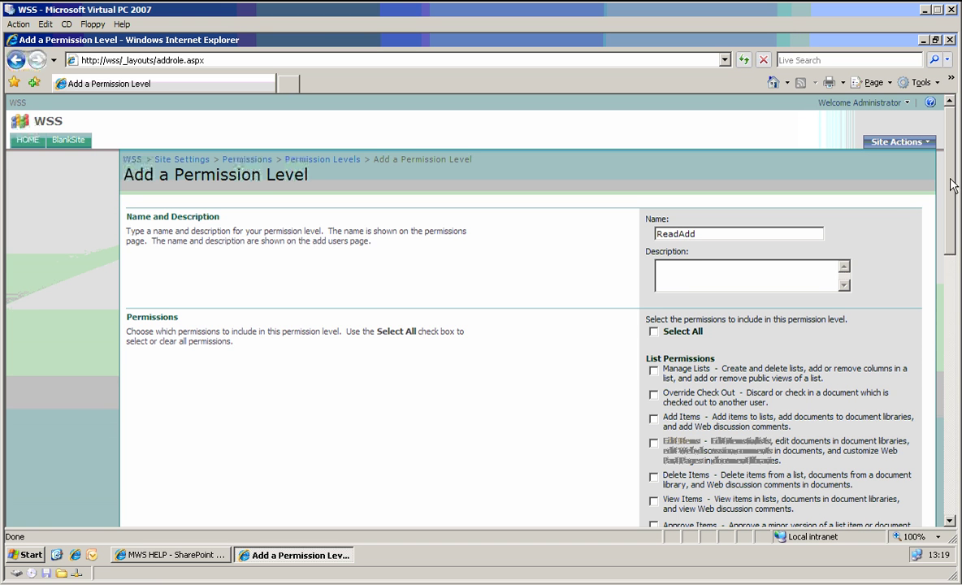
drag(955, 185, 943, 245)
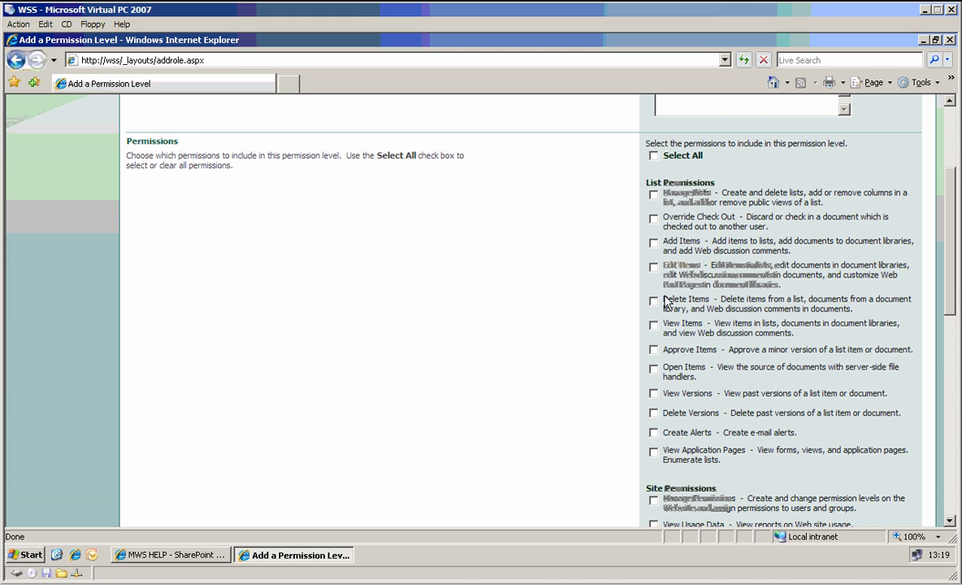
click(654, 326)
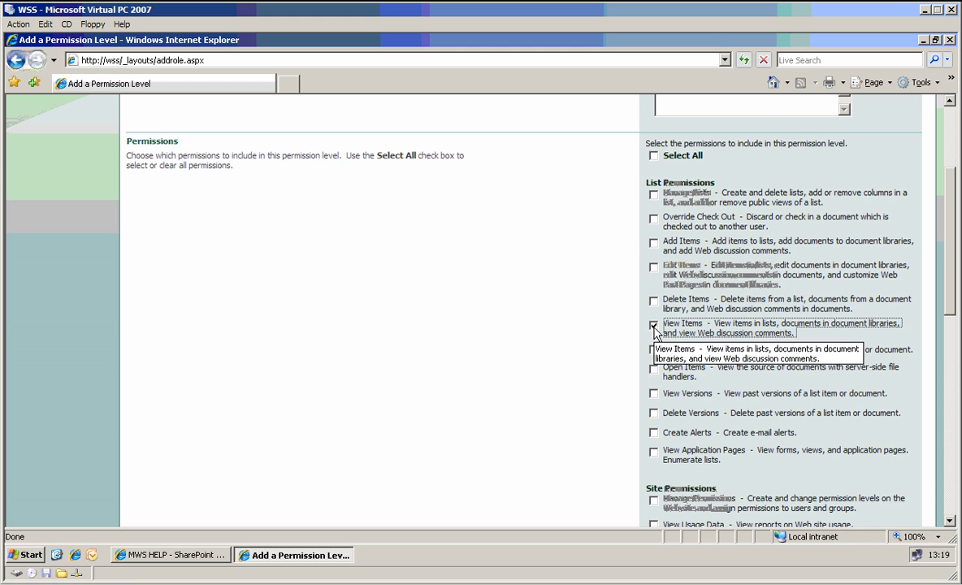
click(653, 245)
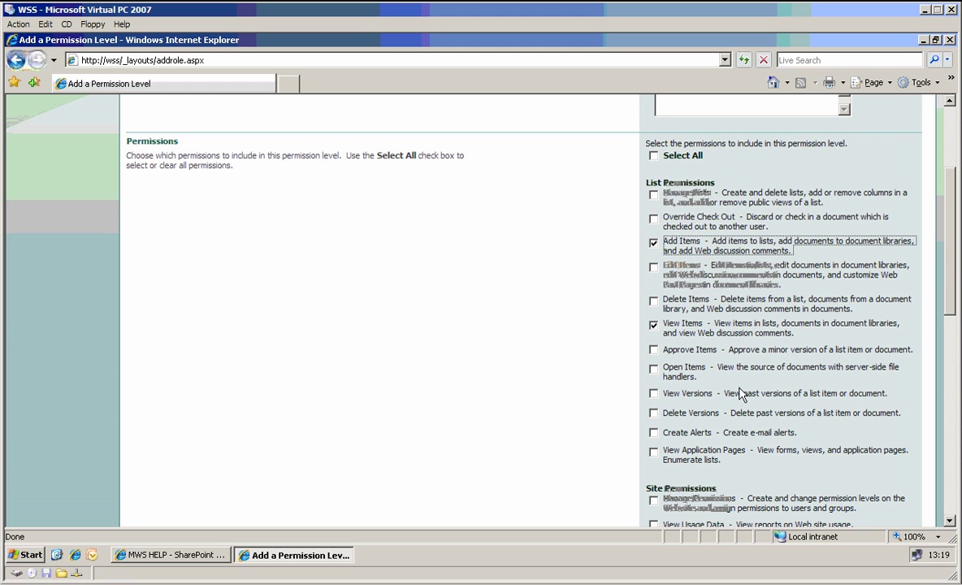
click(654, 369)
click(654, 393)
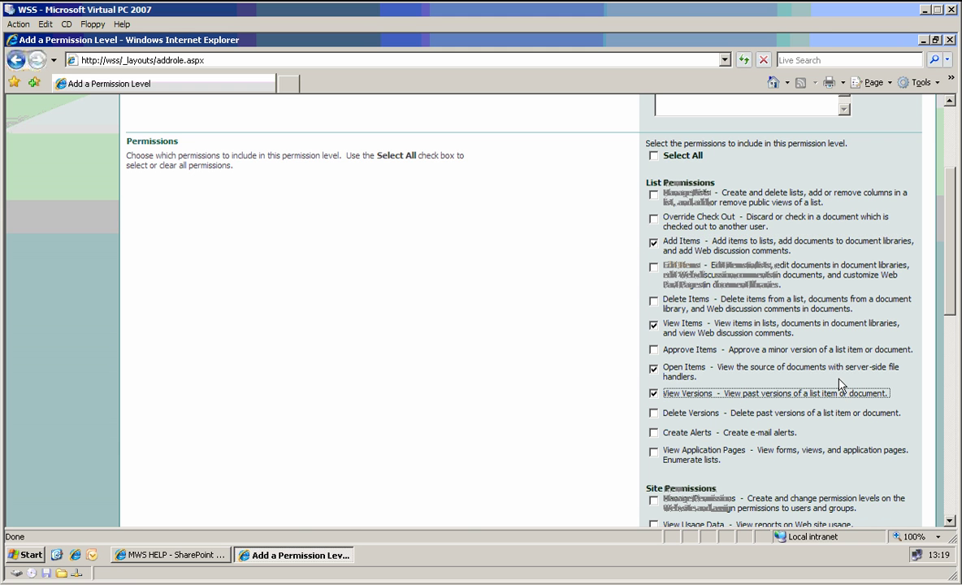
- Add the Create Alerts permission and create the ReadAdd level
mouse_move(956, 271)
mouse_down()
mouse_move(956, 281)
mouse_move(956, 252)
mouse_up()
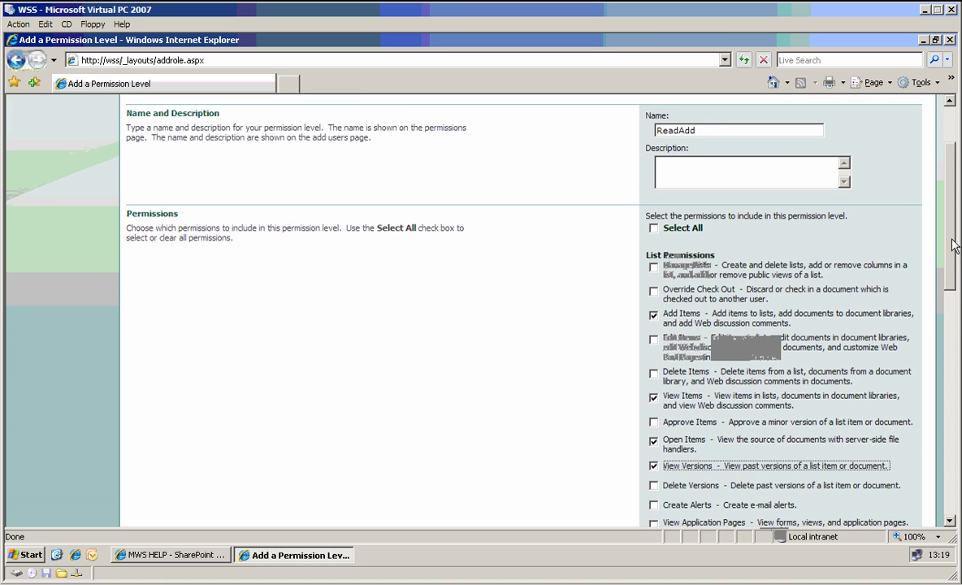
scroll(653, 406, down, 3)
click(653, 410)
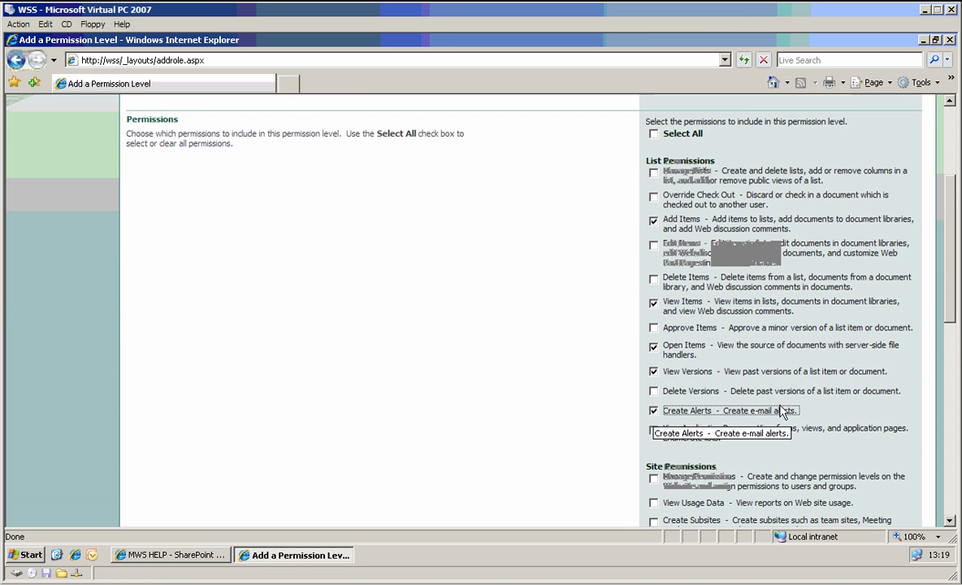
drag(950, 286, 946, 415)
scroll(652, 312, down, 1)
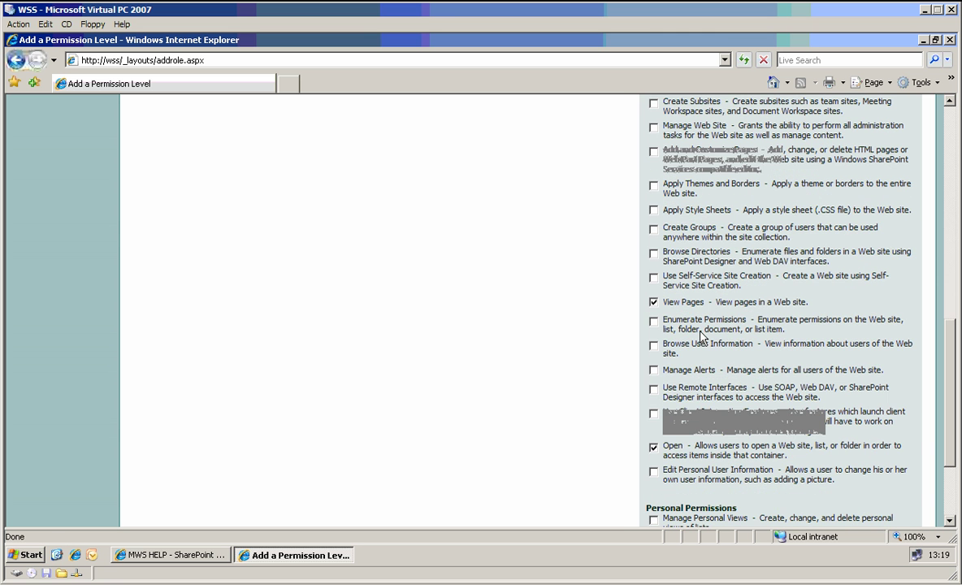
scroll(882, 351, down, 3)
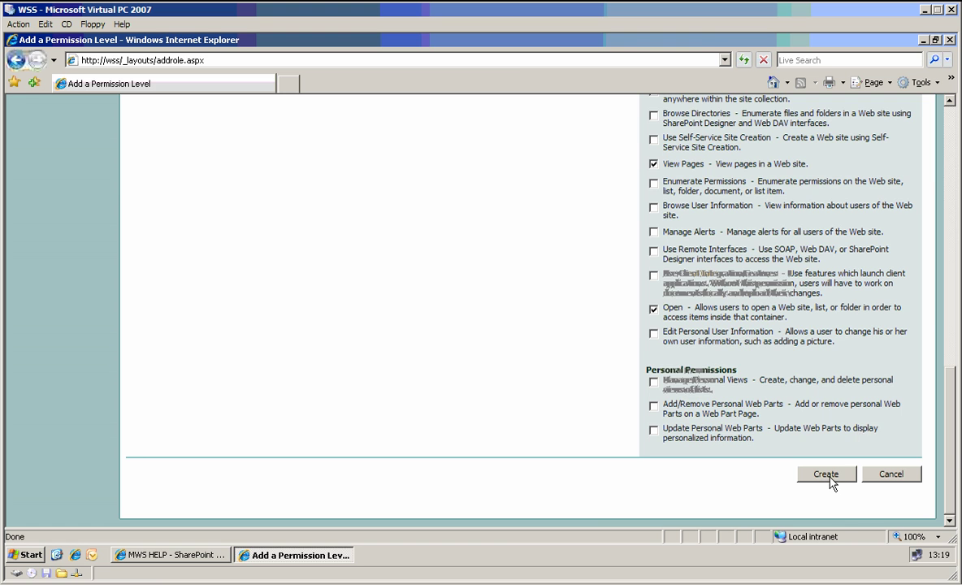
click(829, 477)
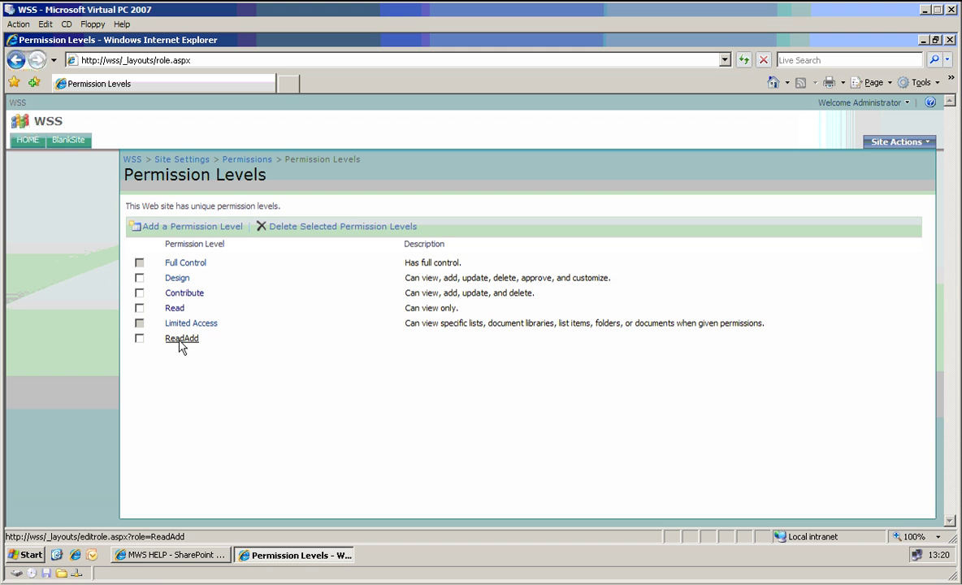
- Create an empty custom list named MyList on BlankSite
click(68, 140)
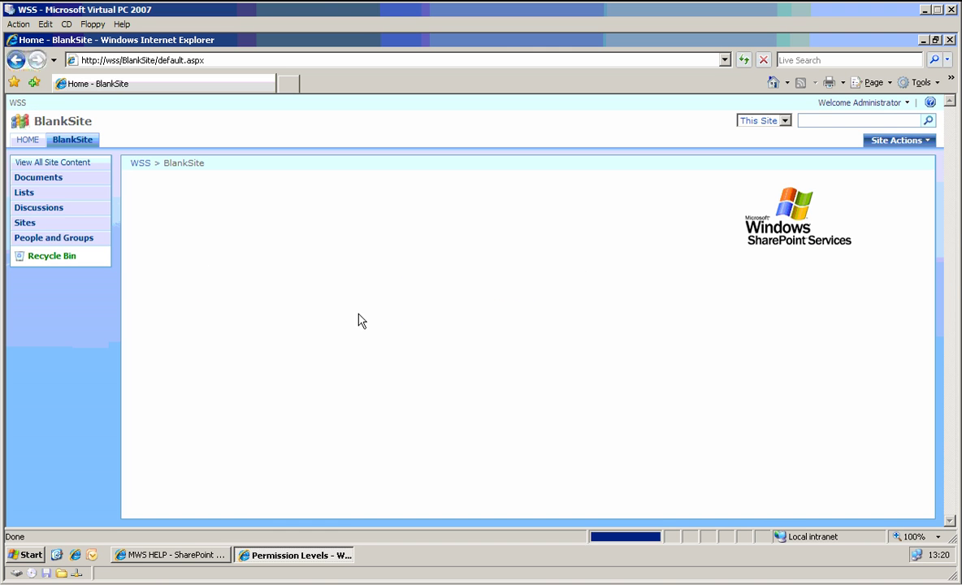
click(887, 143)
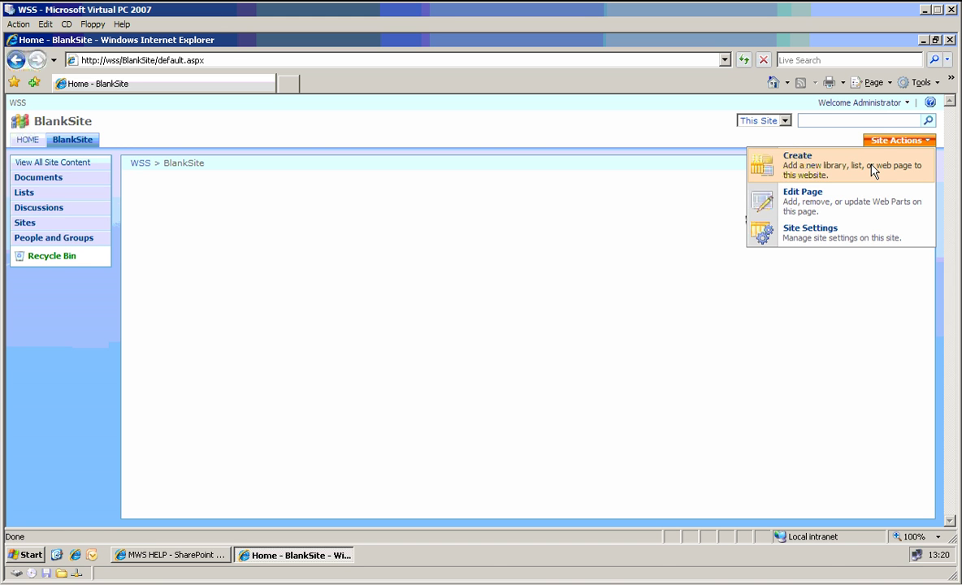
click(873, 171)
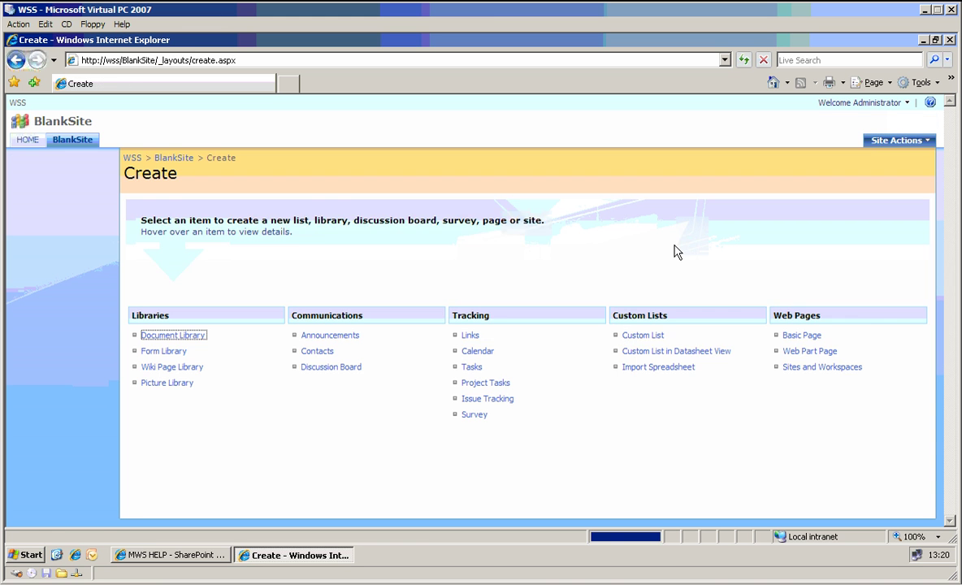
click(631, 332)
text(Custom)
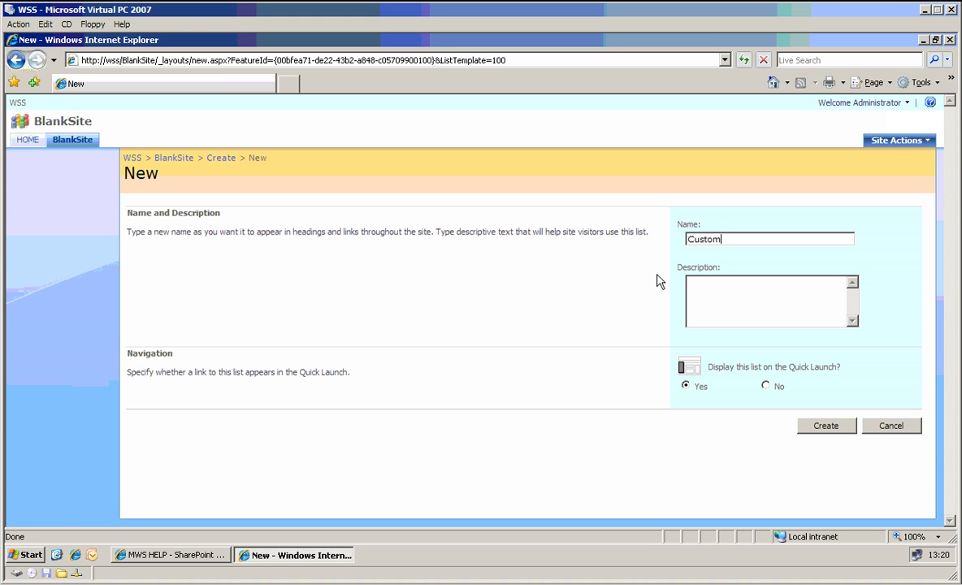
key(ctrl+a)
text(MyList)
click(824, 426)
- Open MyList's permissions and stop inheriting them from BlankSite, confirming the prompt
click(37, 242)
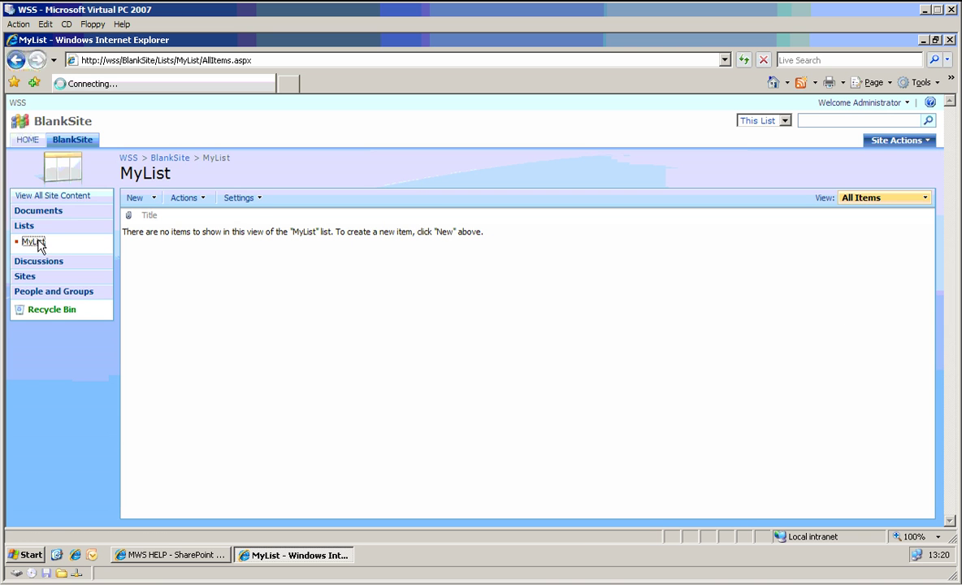
click(244, 197)
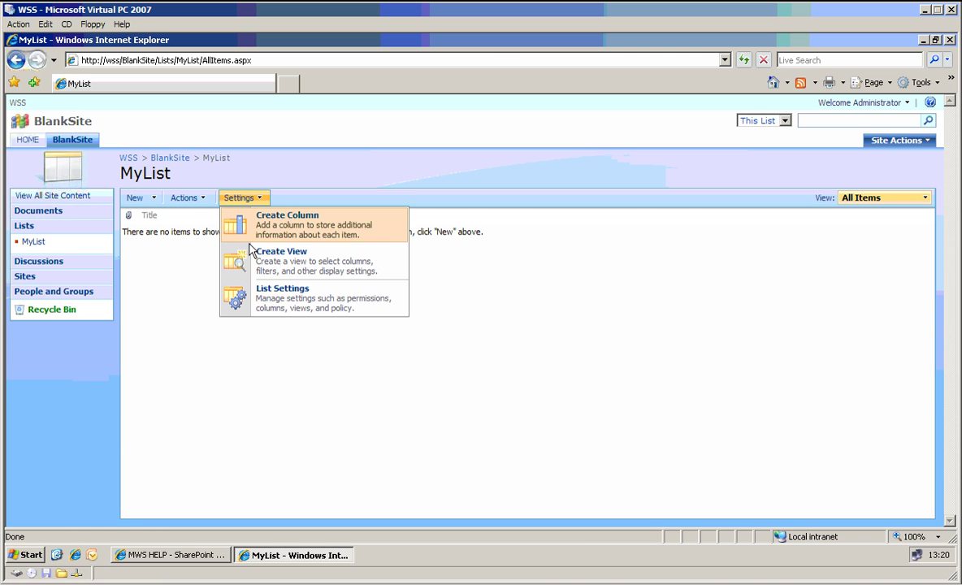
click(256, 295)
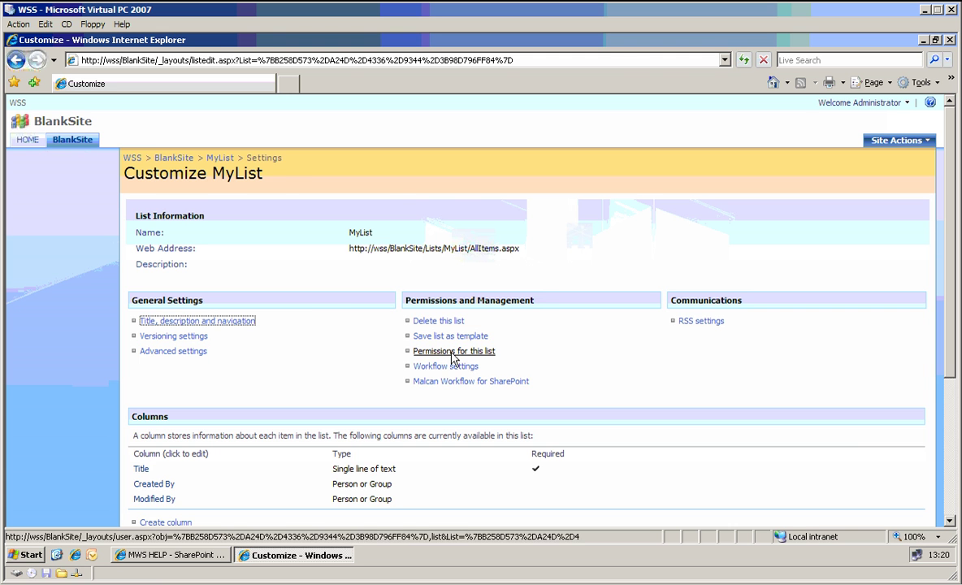
click(451, 355)
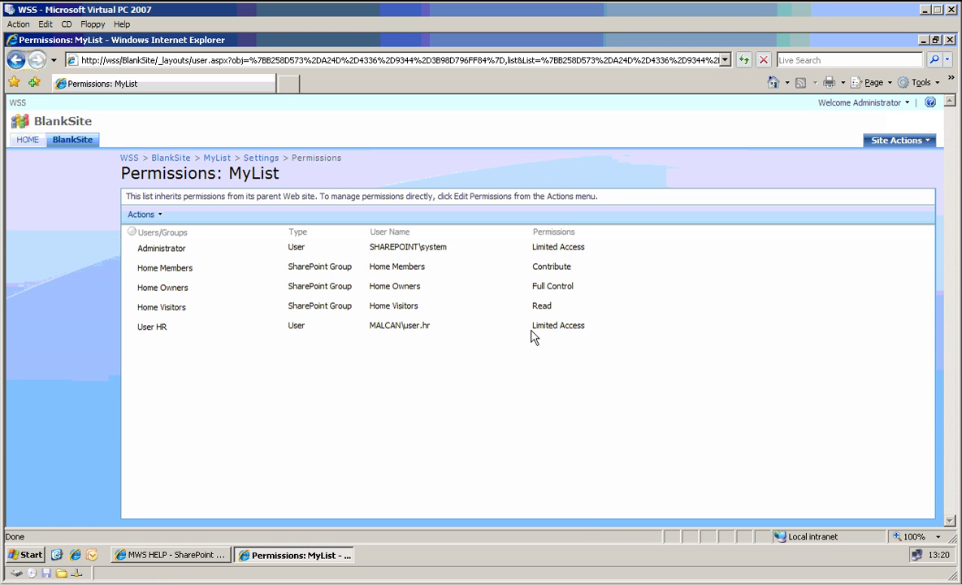
click(149, 213)
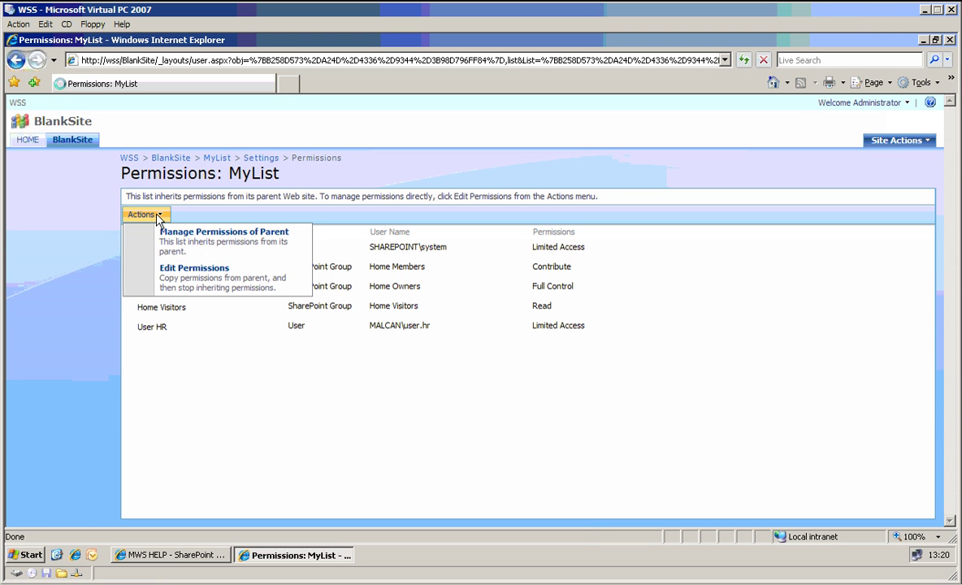
click(166, 269)
key(Return)
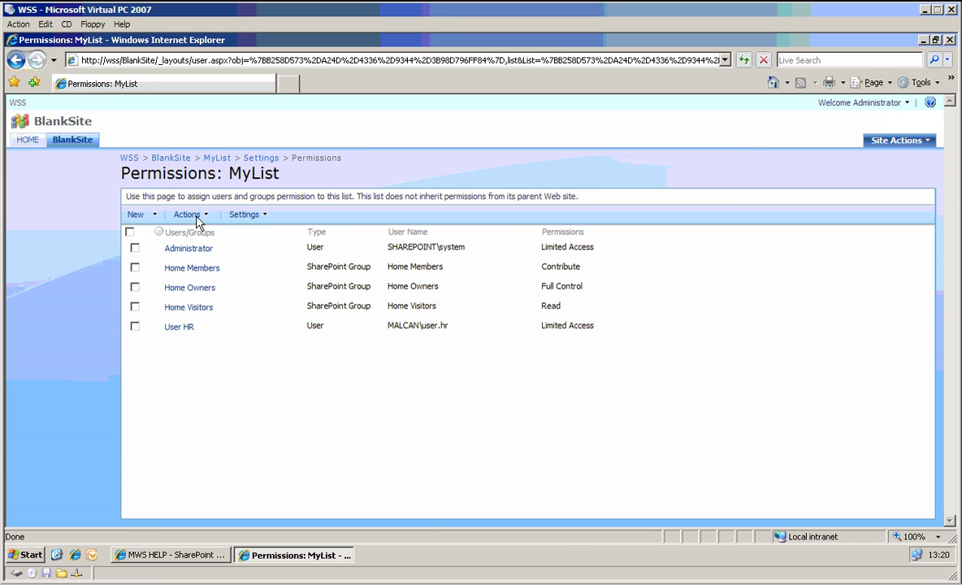
- Grant the user account the ReadAdd level directly on MyList, with no welcome e-mail
click(135, 216)
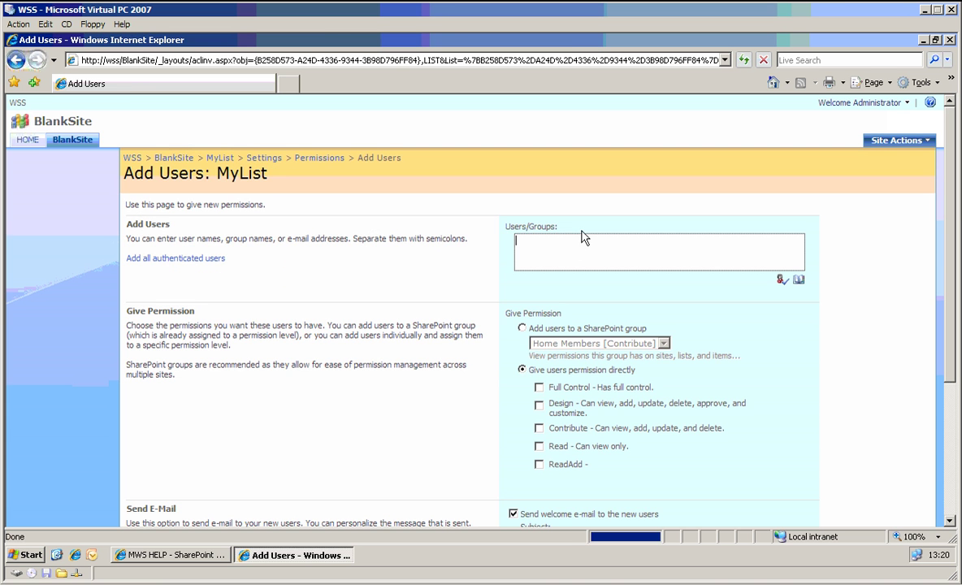
text(jo)
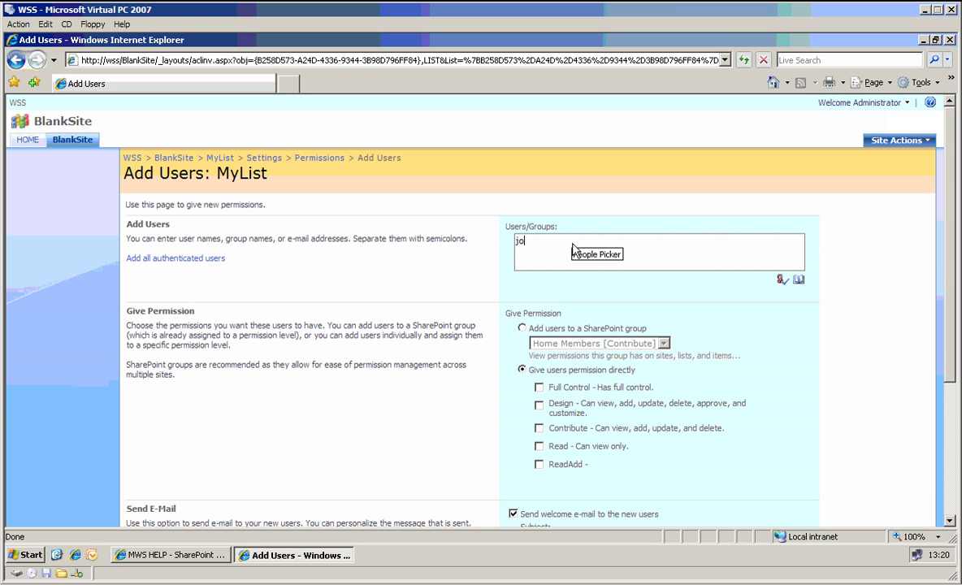
text(hn.smith)
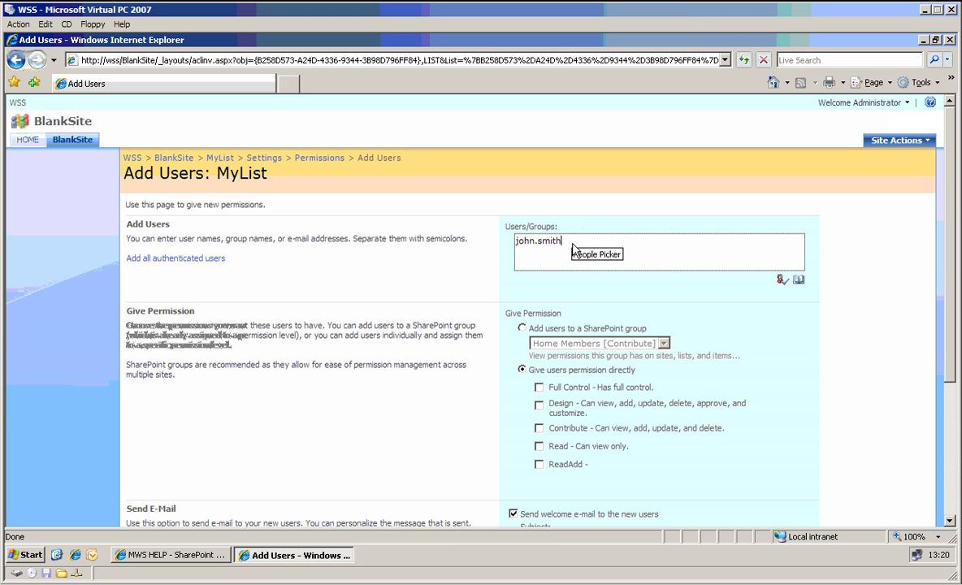
key(ctrl+k)
scroll(691, 392, down, 2)
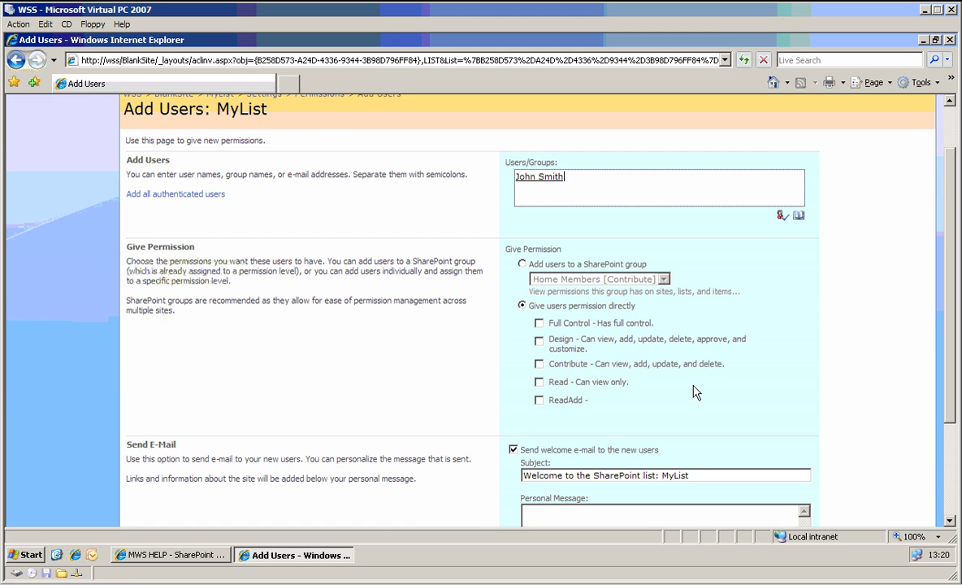
click(538, 399)
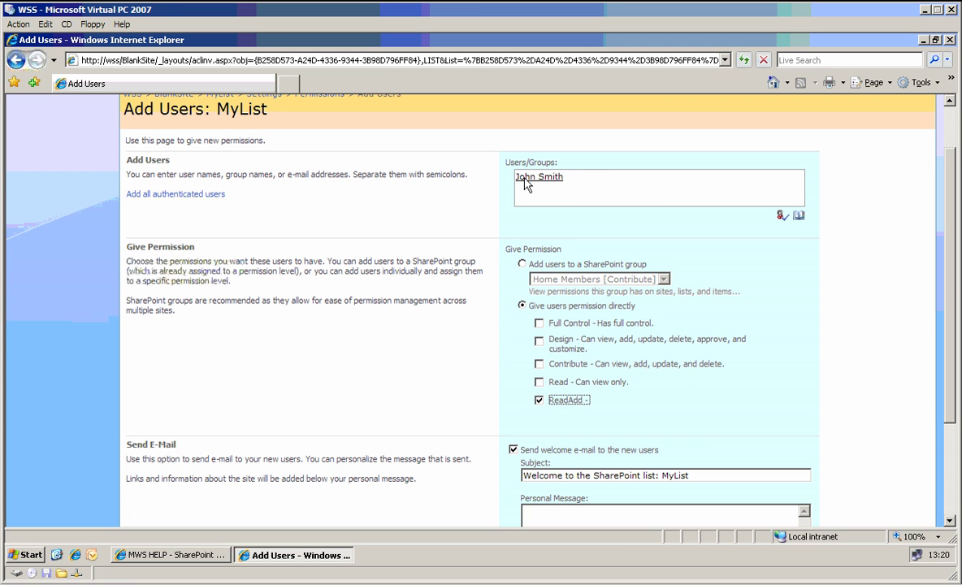
scroll(585, 300, down, 3)
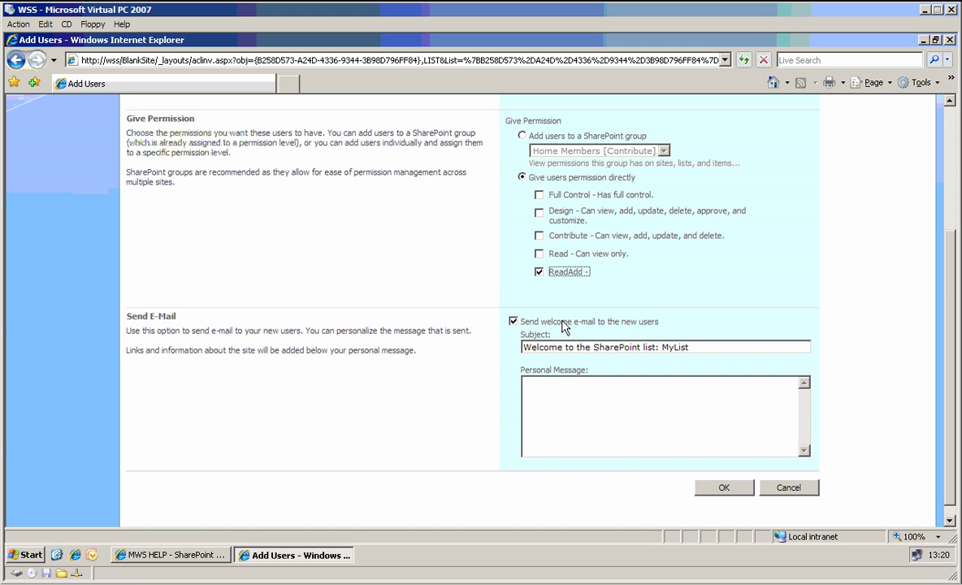
click(513, 321)
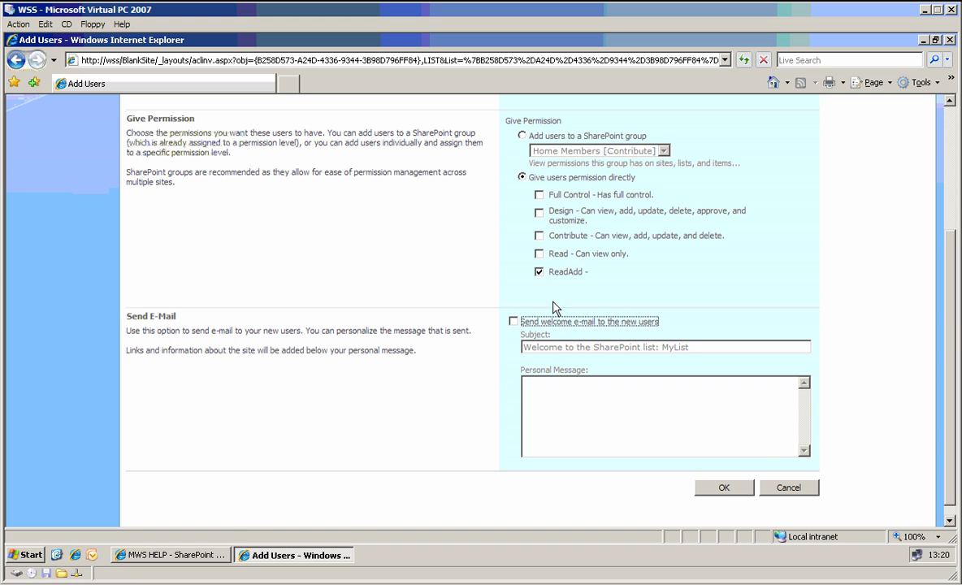
click(733, 490)
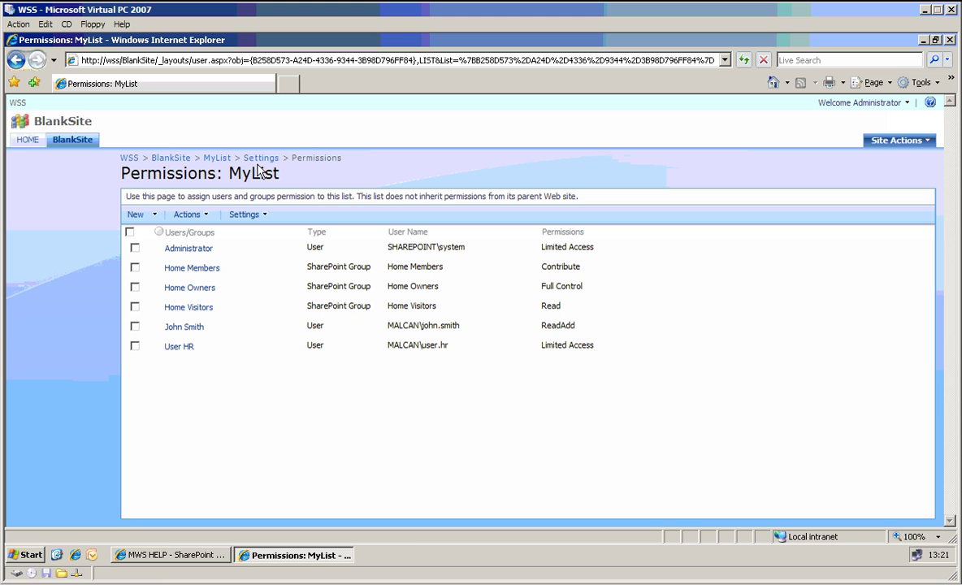
- Open MyList in a second browser window using its copied address
click(217, 157)
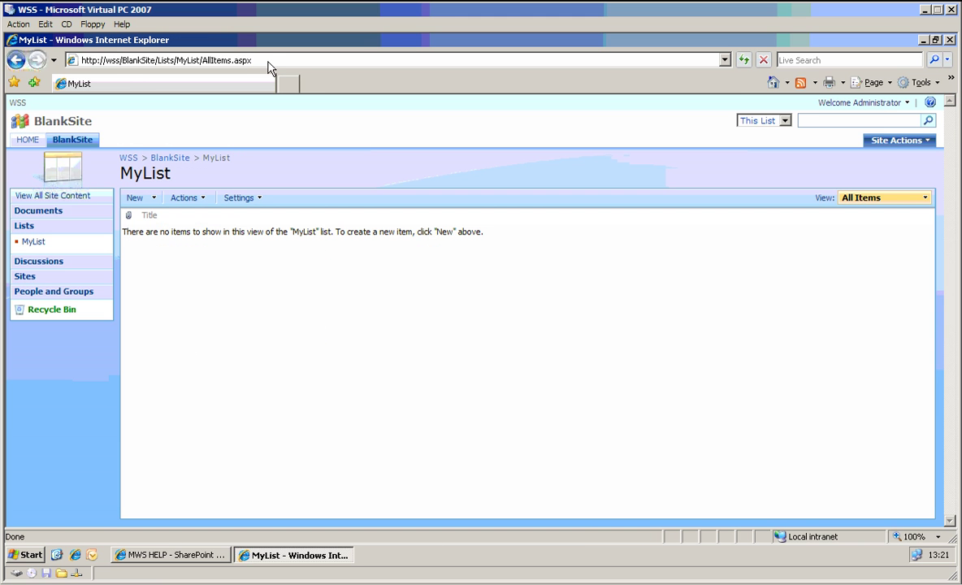
click(269, 62)
key(ctrl+c)
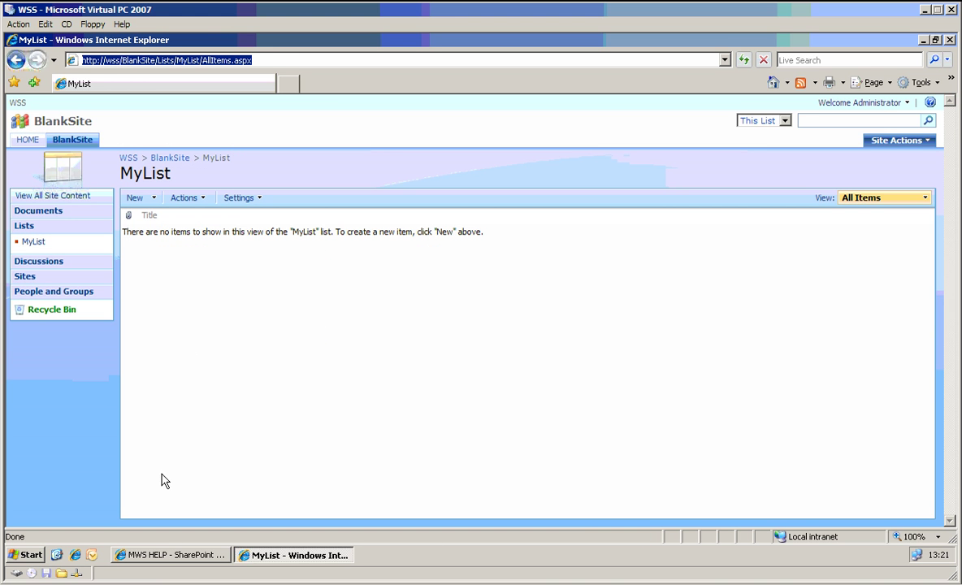
click(74, 554)
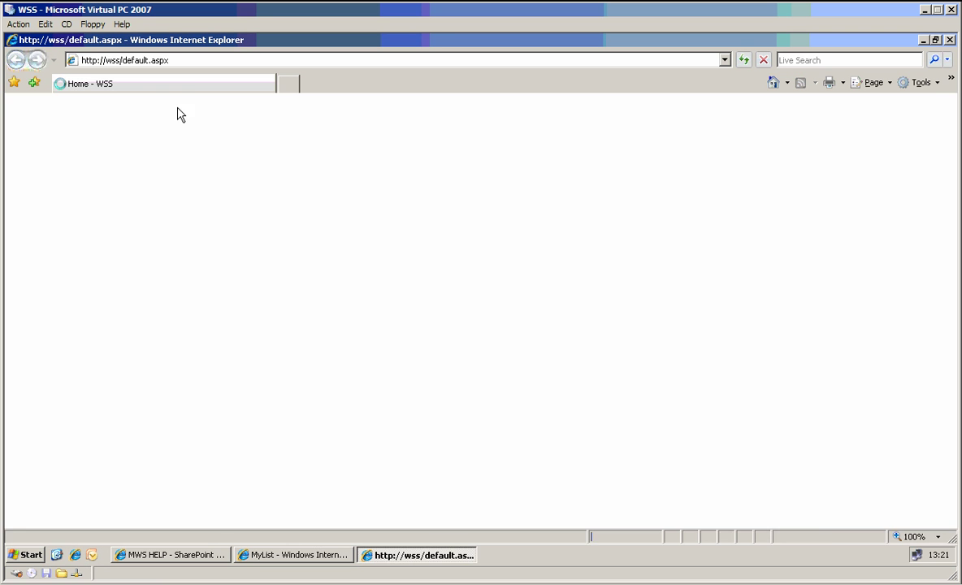
key(ctrl+v)
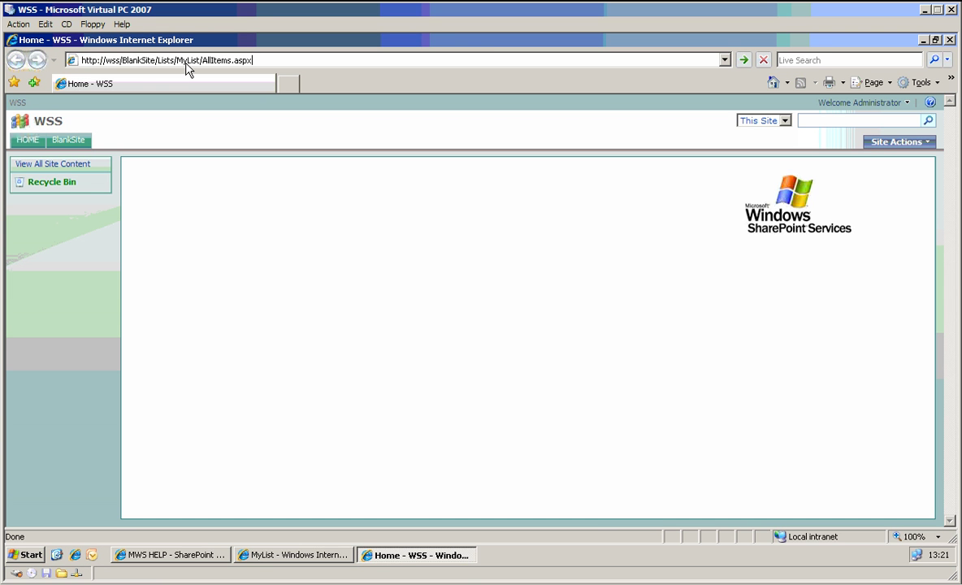
key(Return)
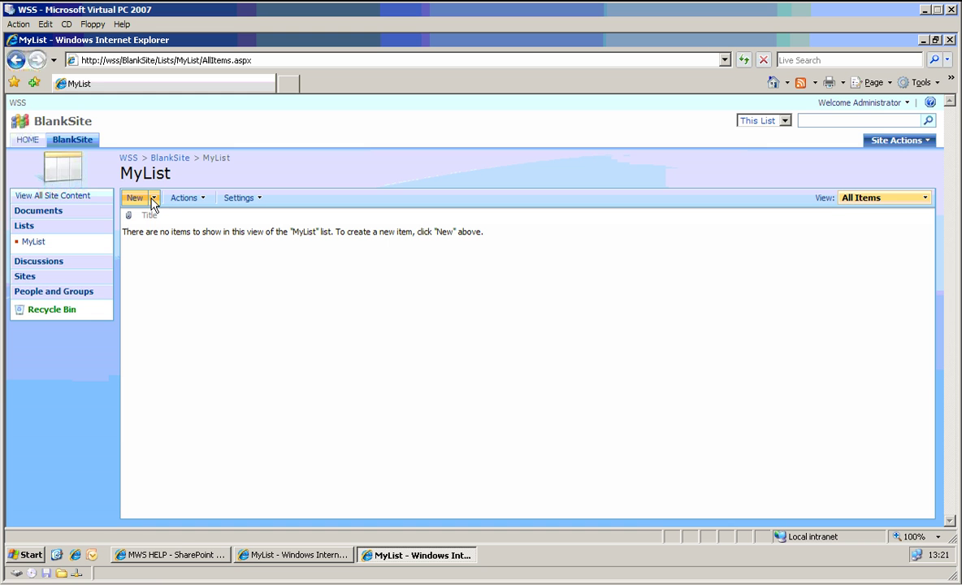
- Add a new MyList item titled 'q'
click(133, 198)
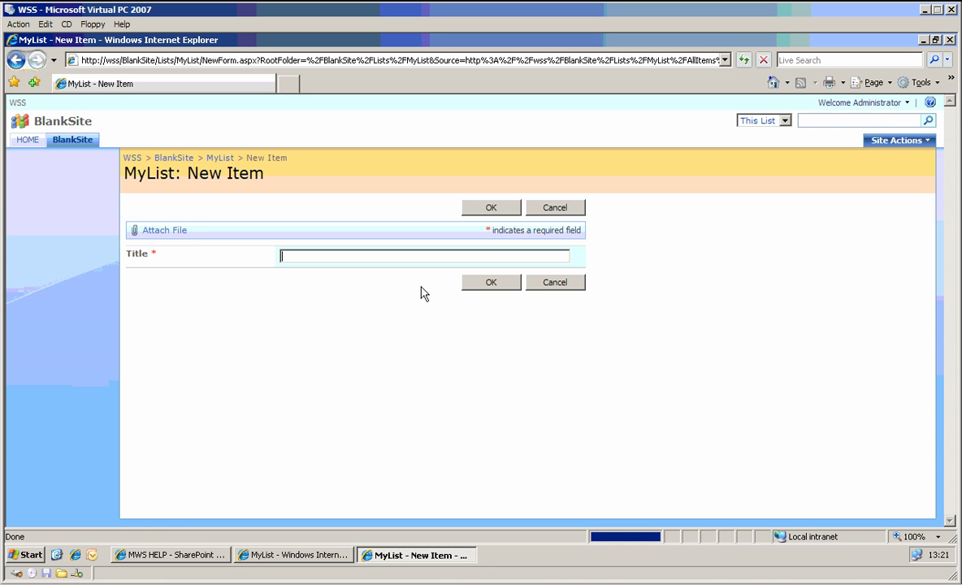
text(q)
click(484, 209)
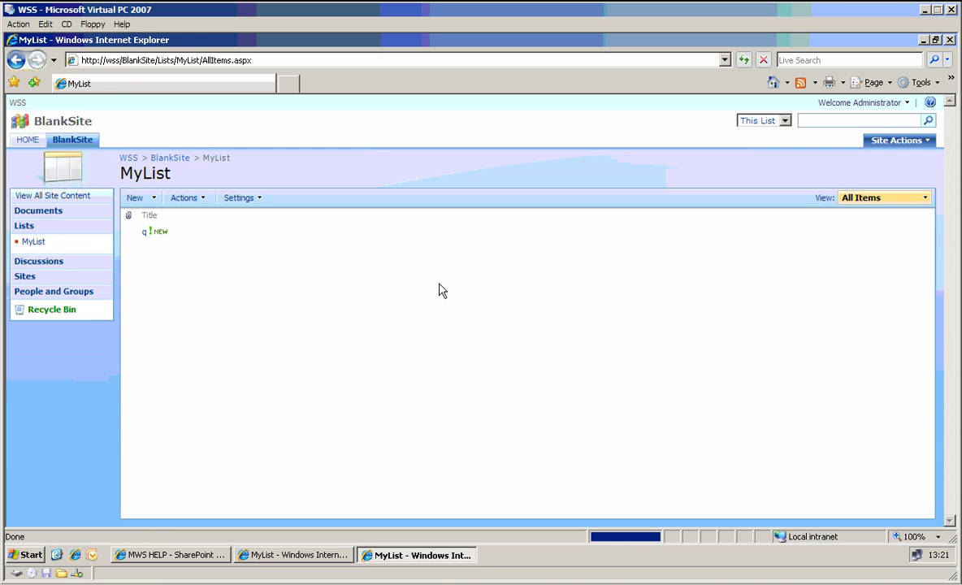
- Rename item 'q' to 'q2' through Edit Item
click(905, 104)
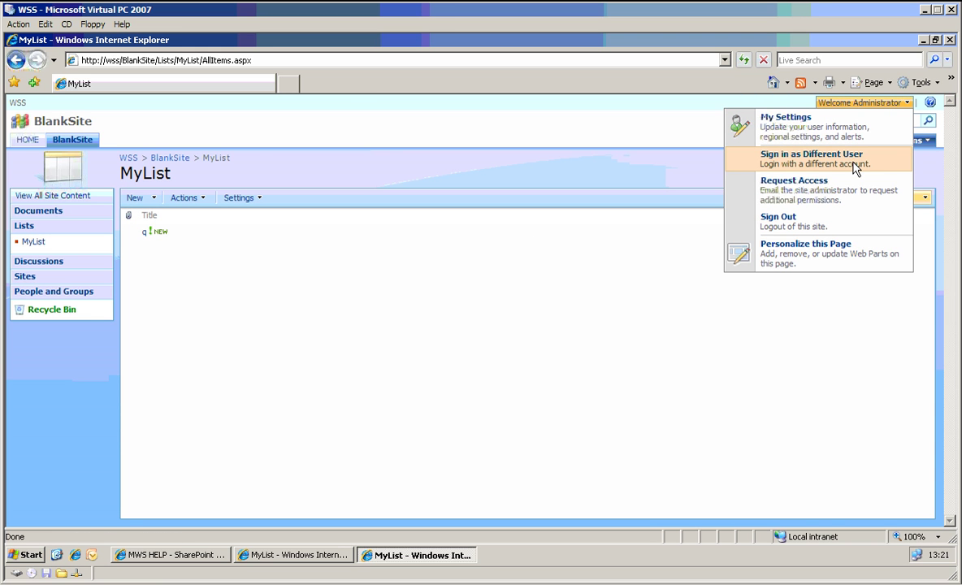
click(195, 268)
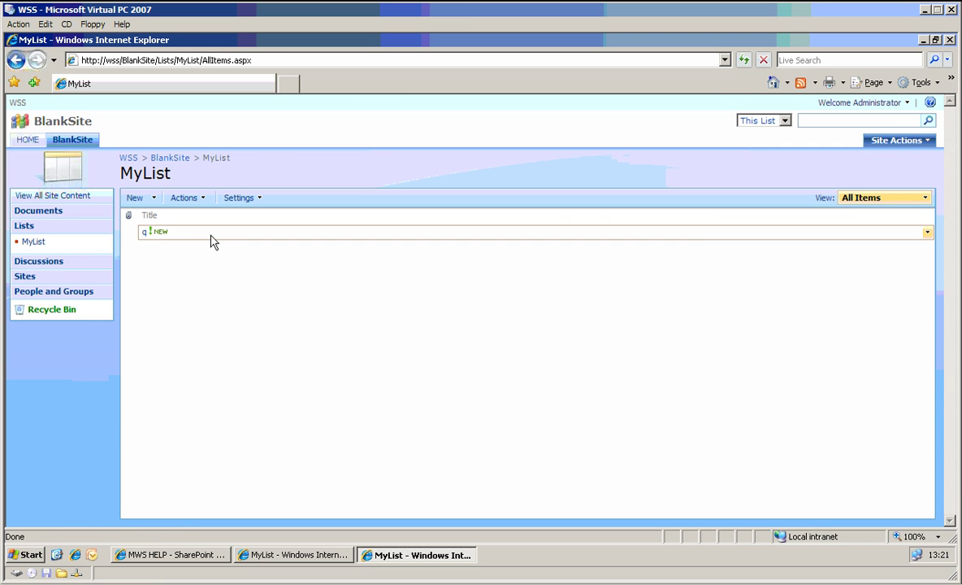
click(690, 241)
click(860, 266)
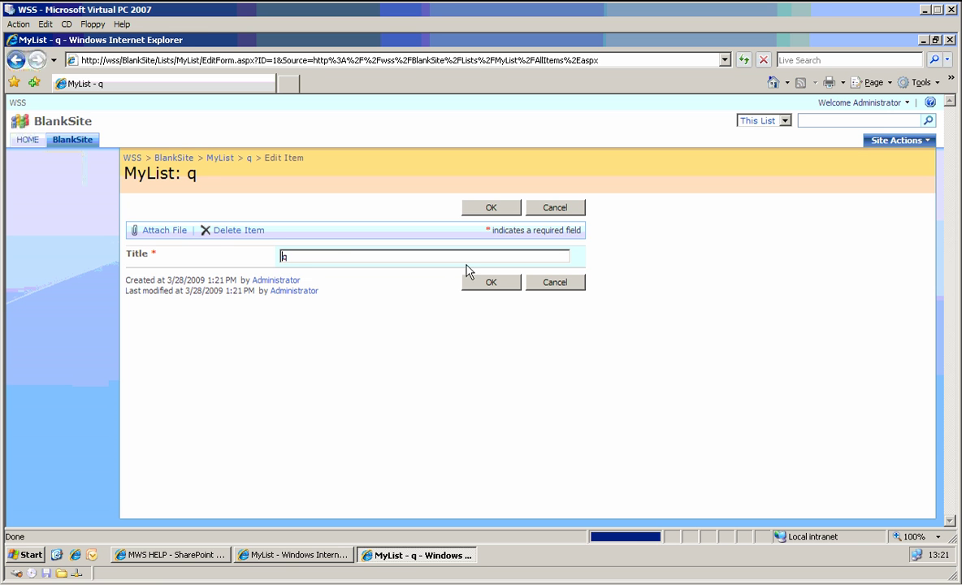
text(2)
click(490, 207)
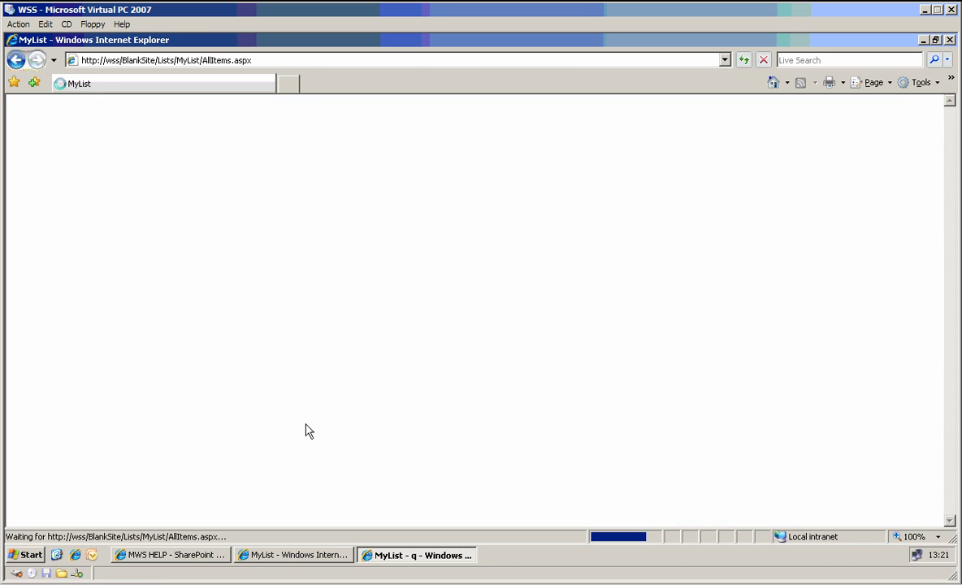
- Sign in as a different user, entering the ReadAdd user's account name and password
click(903, 104)
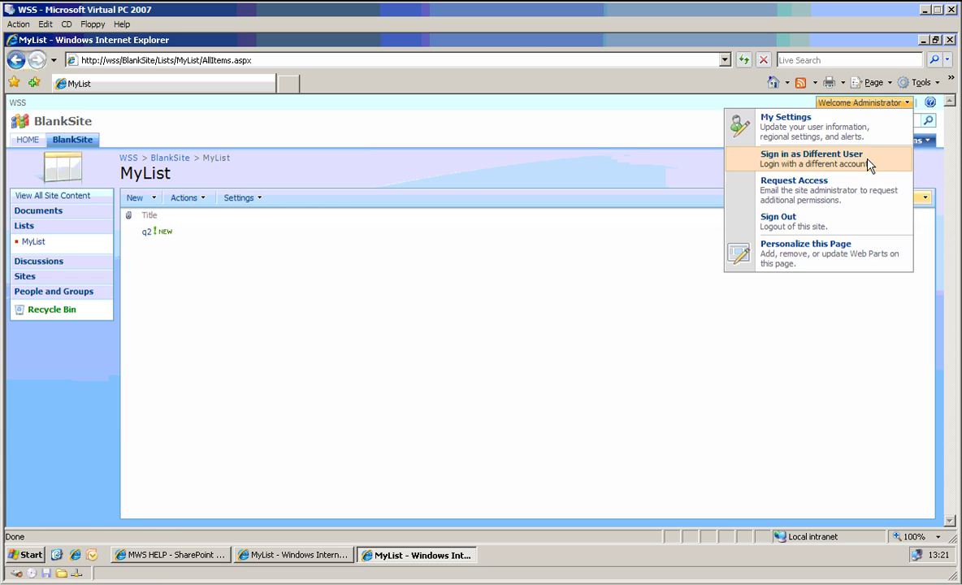
click(867, 166)
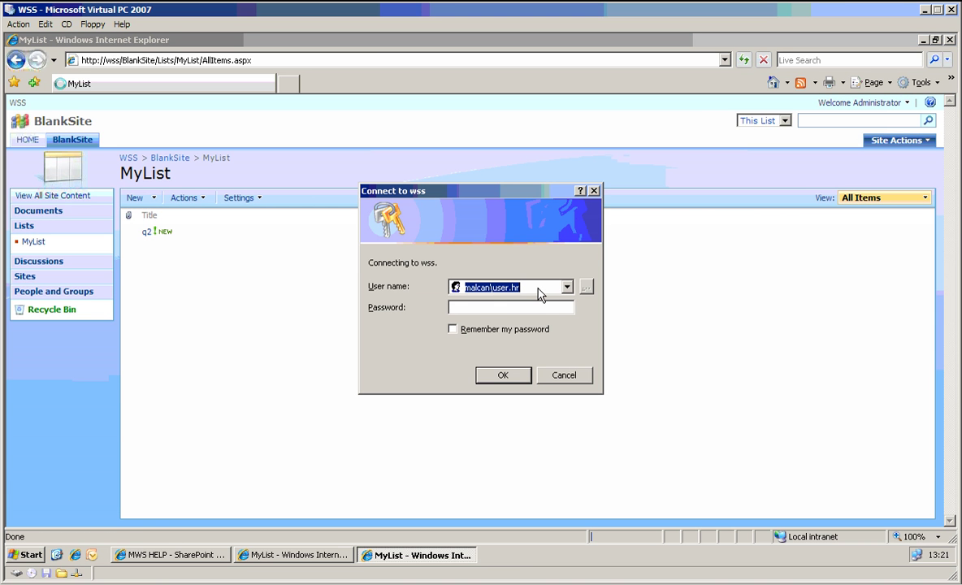
click(538, 289)
key(BackSpace)
key(BackSpace)
key(BackSpace)
key(BackSpace)
key(BackSpace)
key(BackSpace)
key(BackSpace)
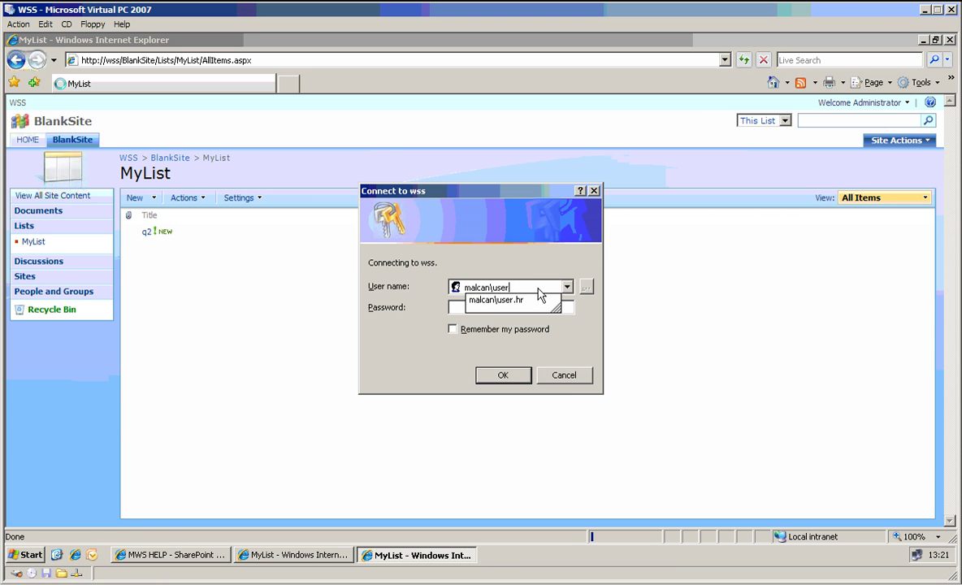
text(john.smith)
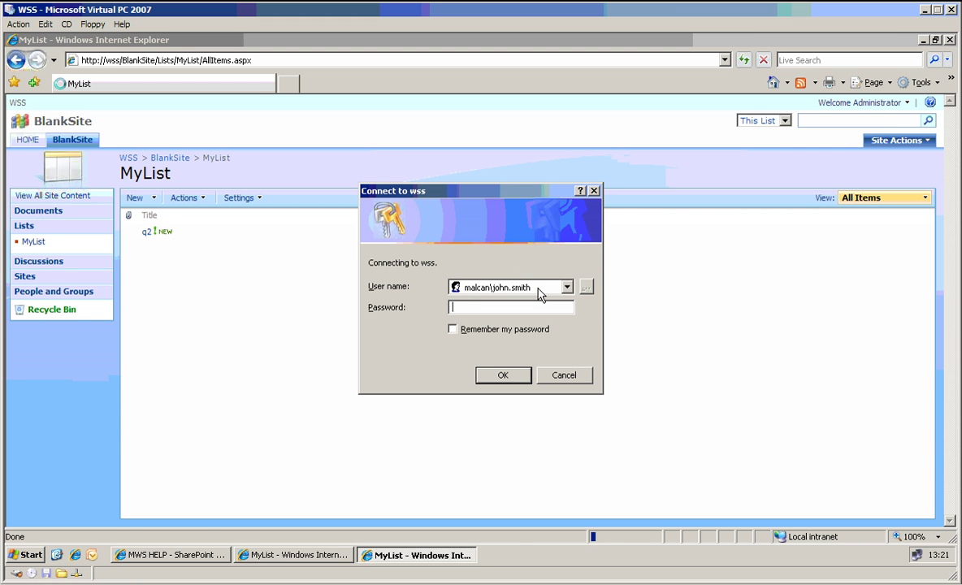
text(pass)
key(Return)
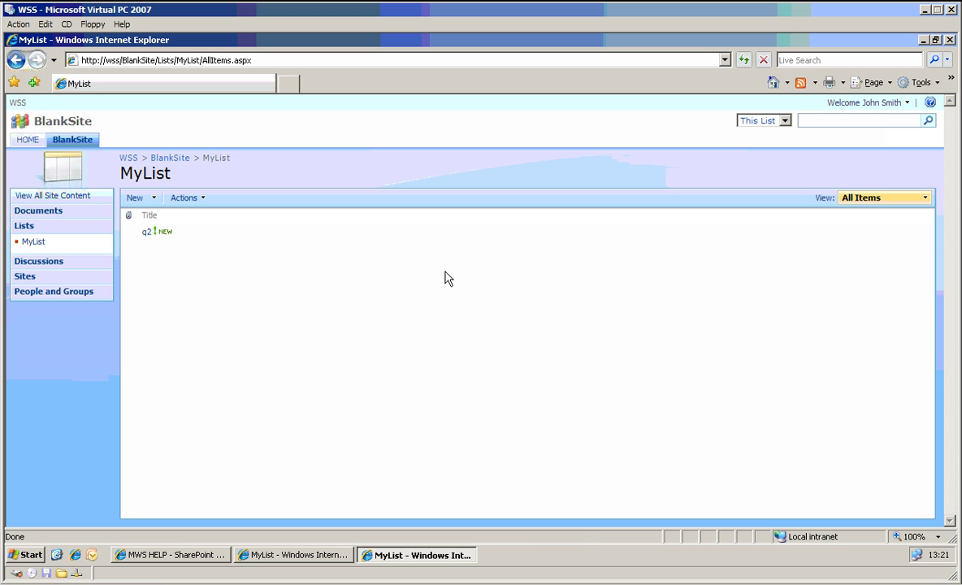
- As the ReadAdd user, add a new item titled 'js'
click(134, 197)
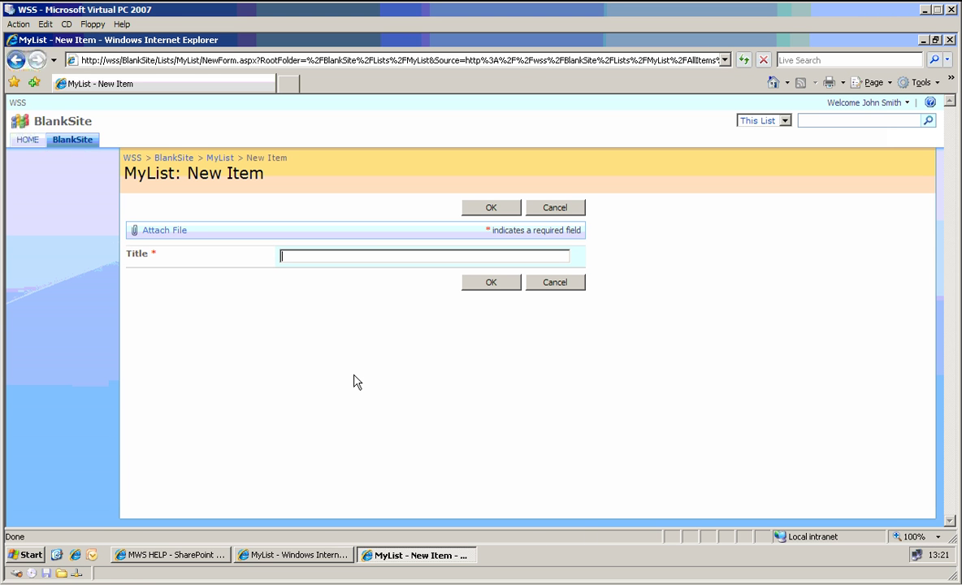
text(js)
click(498, 208)
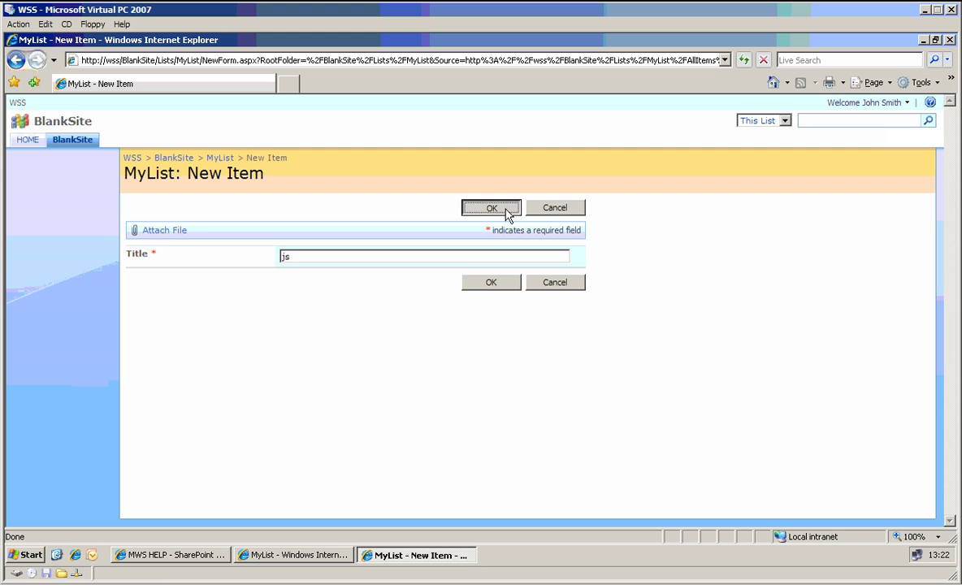
- View item js's details, then return to the MyList list
click(304, 251)
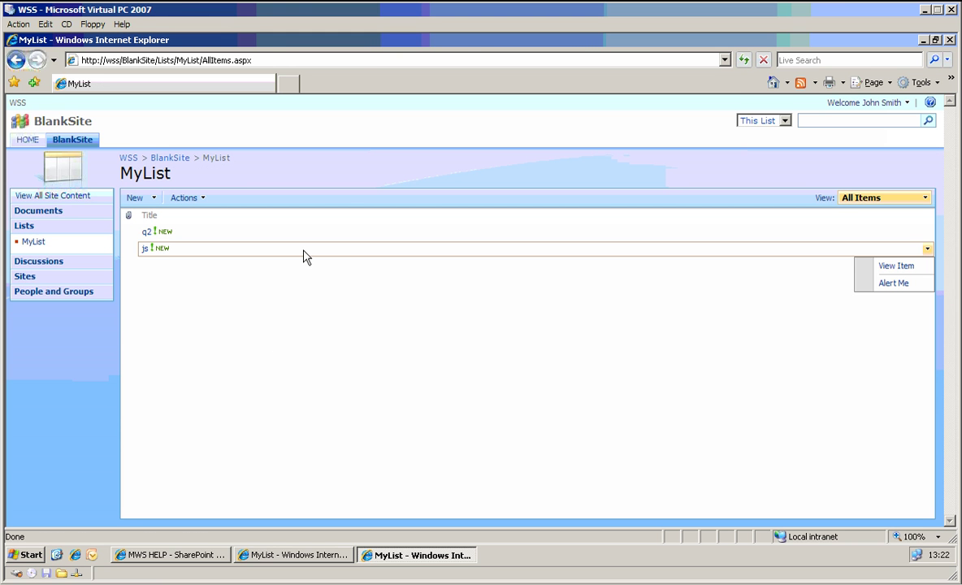
click(901, 267)
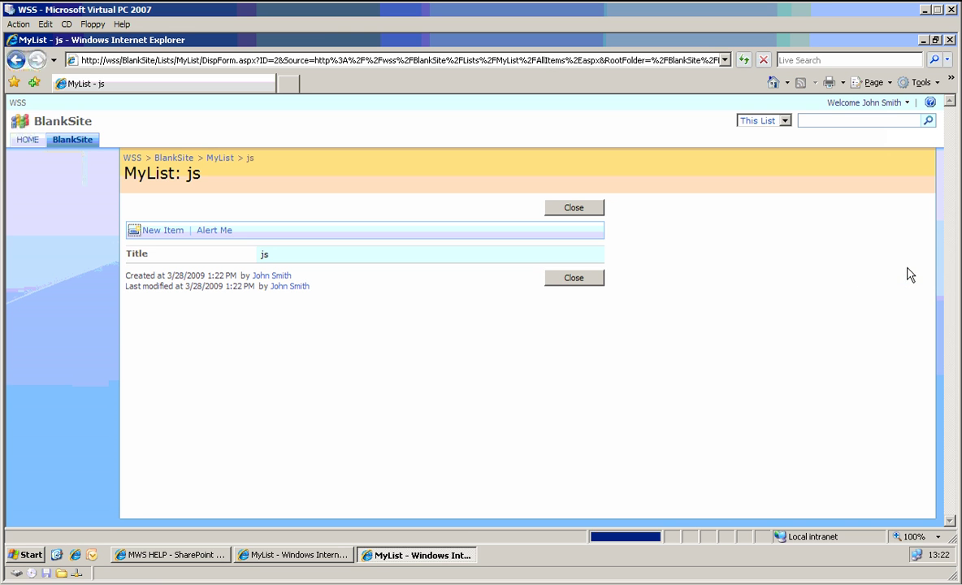
click(15, 59)
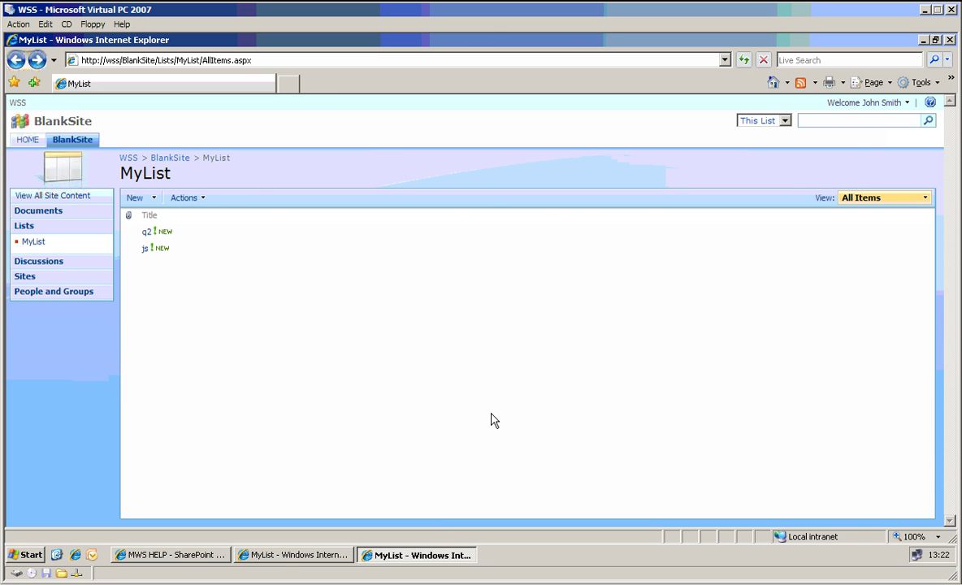
- Minimize both MyList Internet Explorer windows
click(430, 555)
click(317, 556)
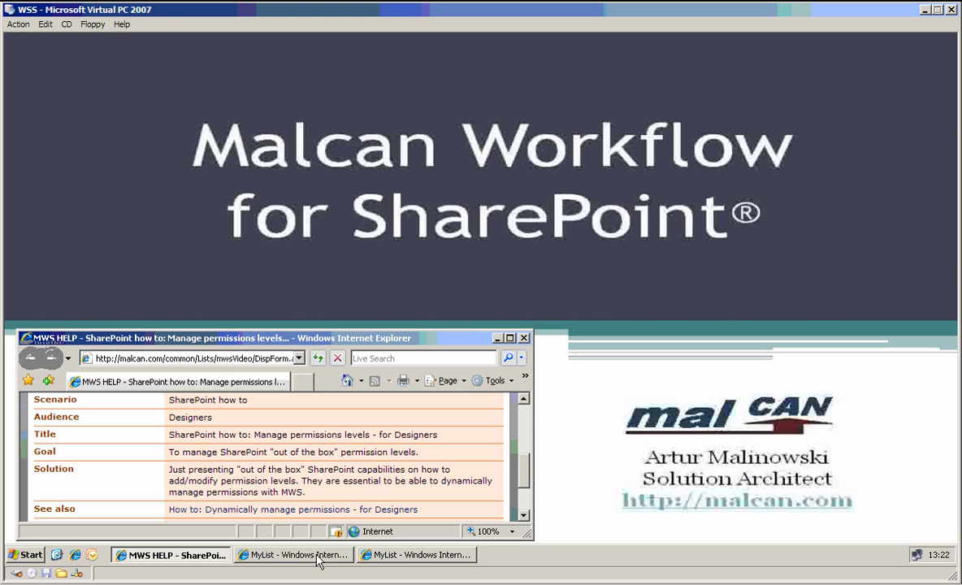